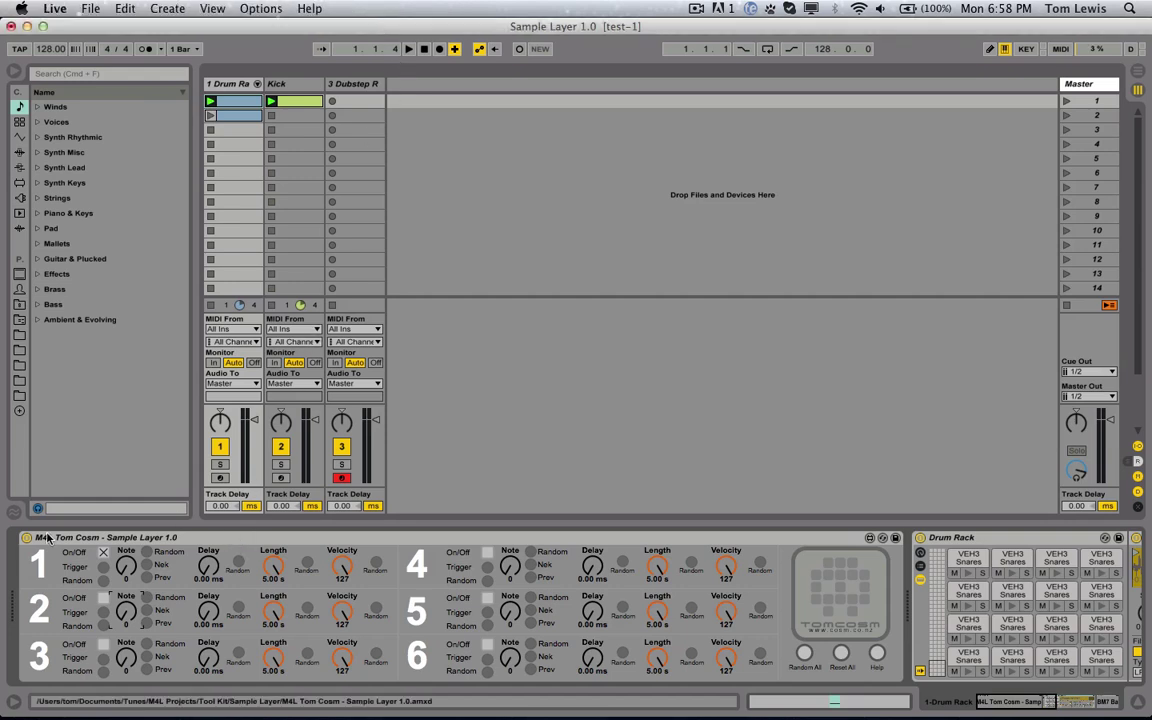
Examine the Sample Layer device and the snare samples in the Drum Rack that follows it on the drum track.
left_click(158, 538)
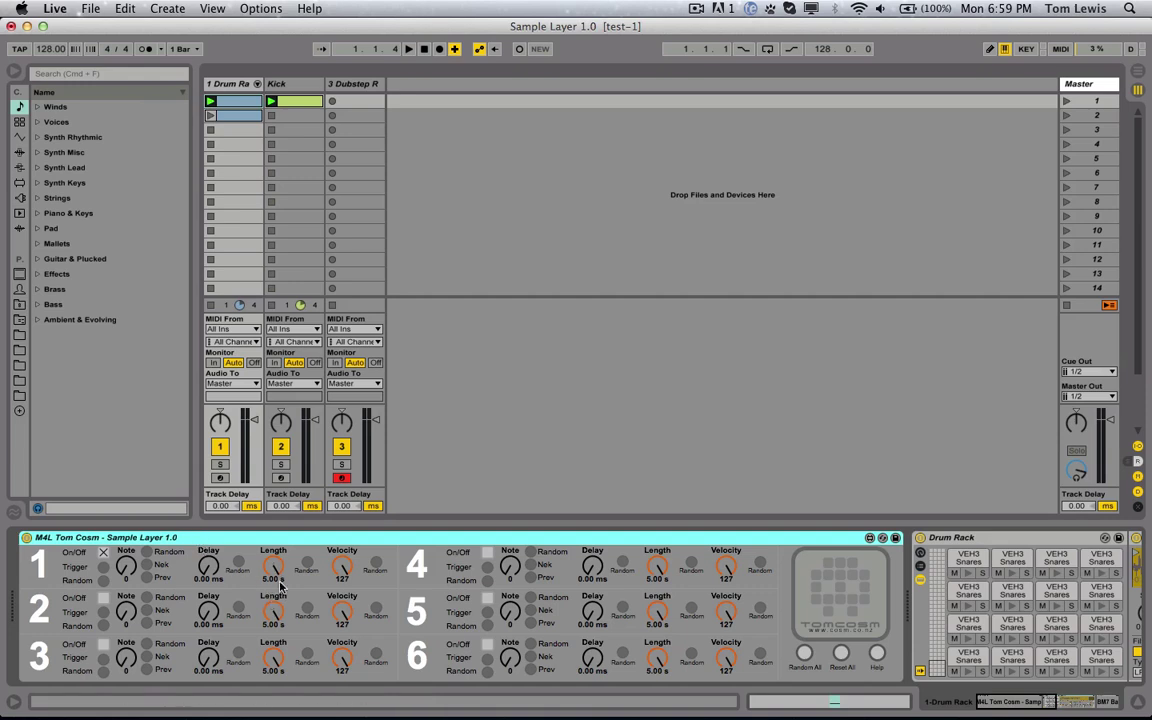
left_click(965, 539)
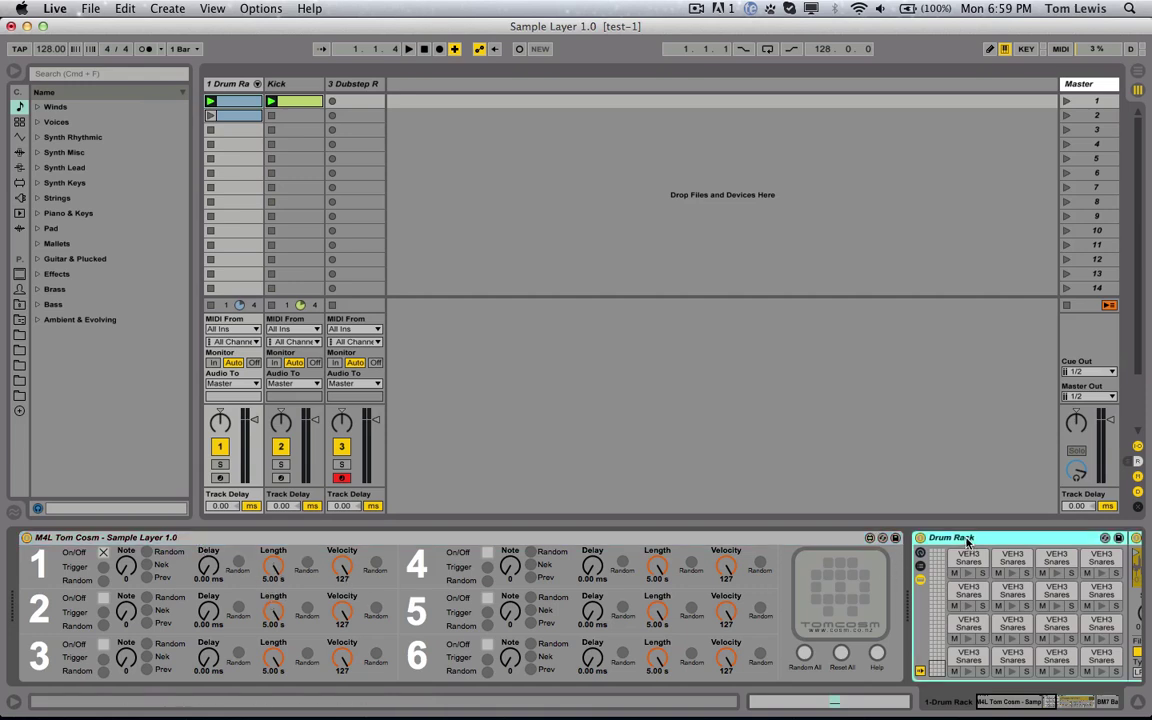
scroll(963, 583, "right", 2)
scroll(962, 579, "right", 1)
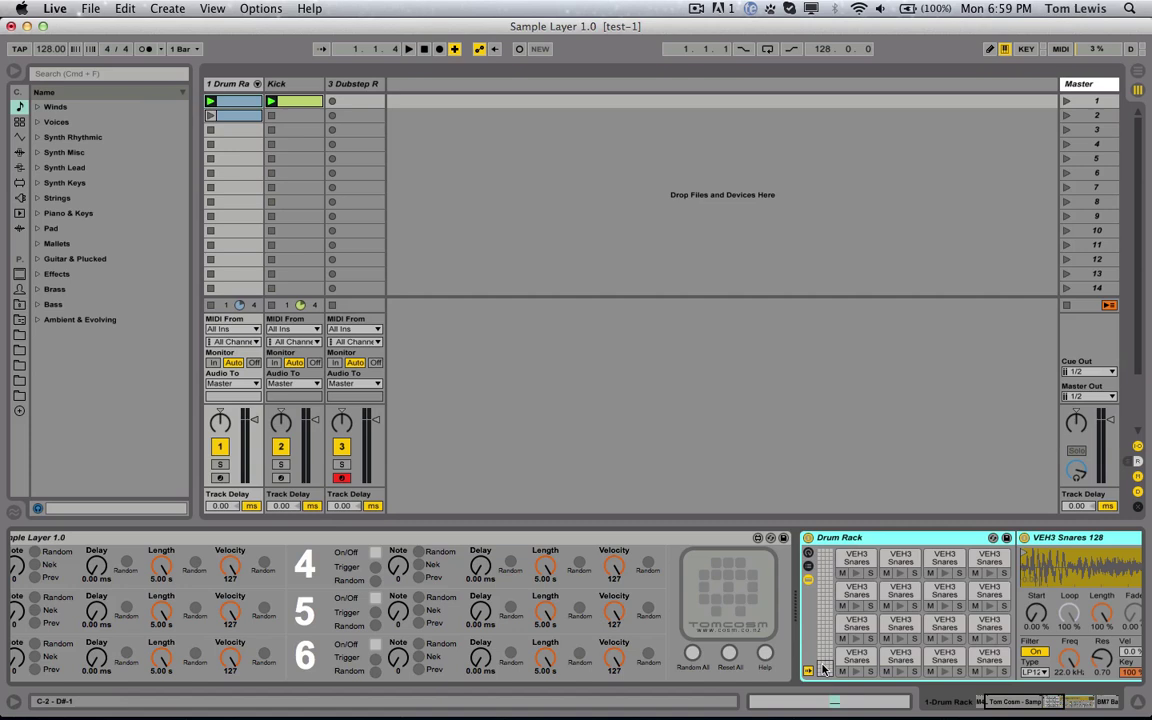
mouse_move(822, 666)
left_mouse_down()
mouse_move(825, 557)
mouse_move(823, 666)
left_mouse_up()
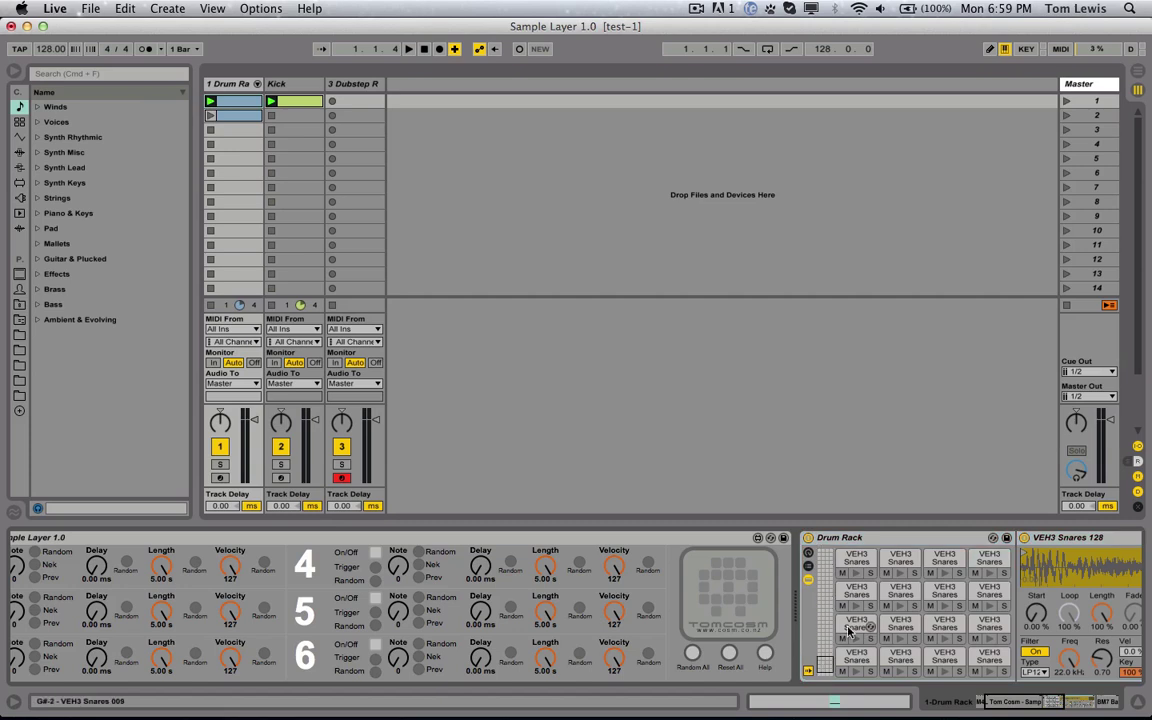
scroll(623, 640, "left", 3)
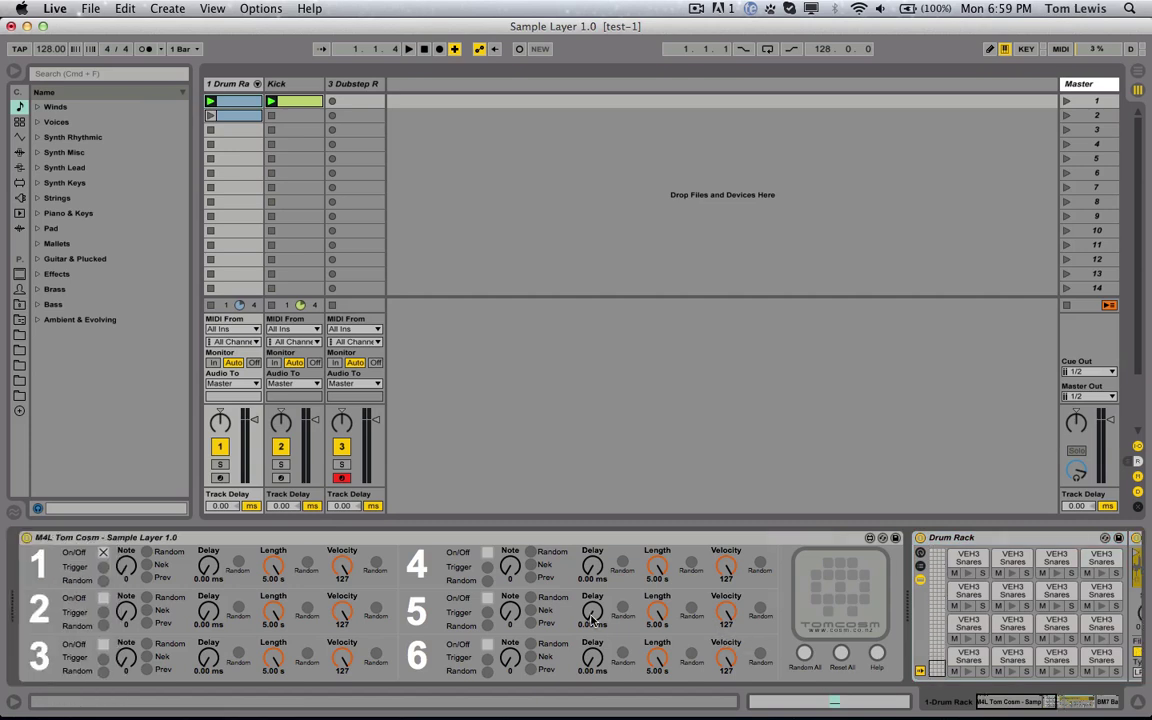
left_click(352, 539)
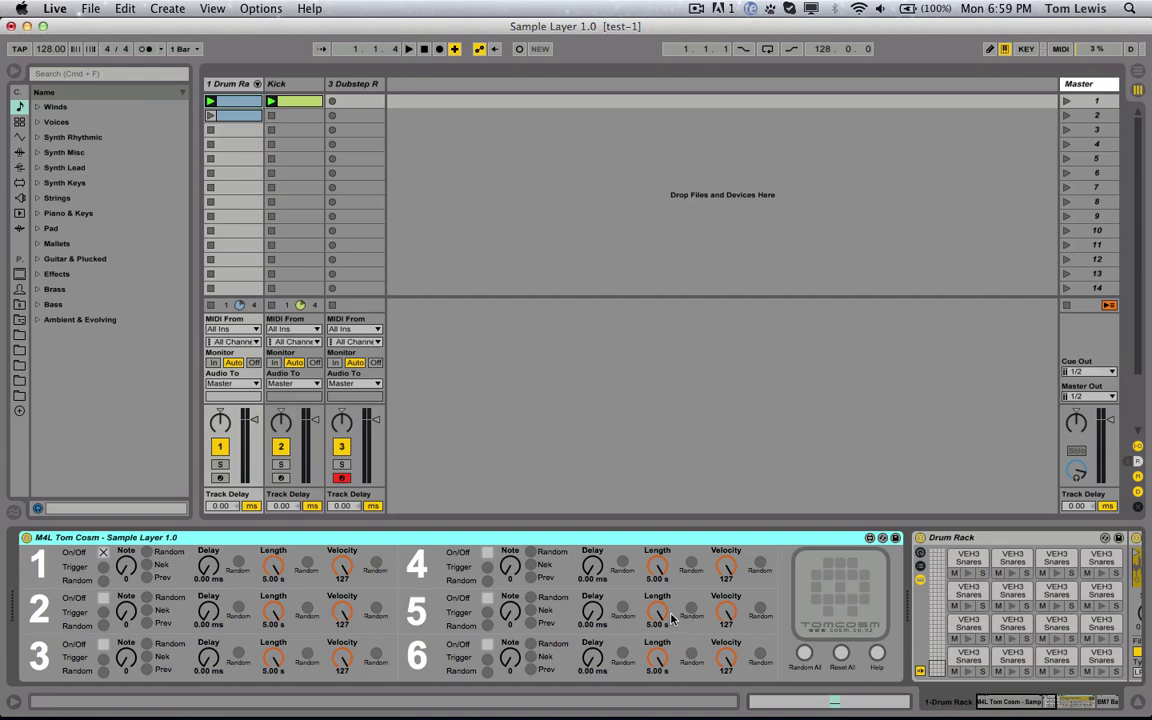
Sweep layer 1's note through the rack's samples and back to 0, then randomize all of layer 1's parameters twice.
left_click(101, 552)
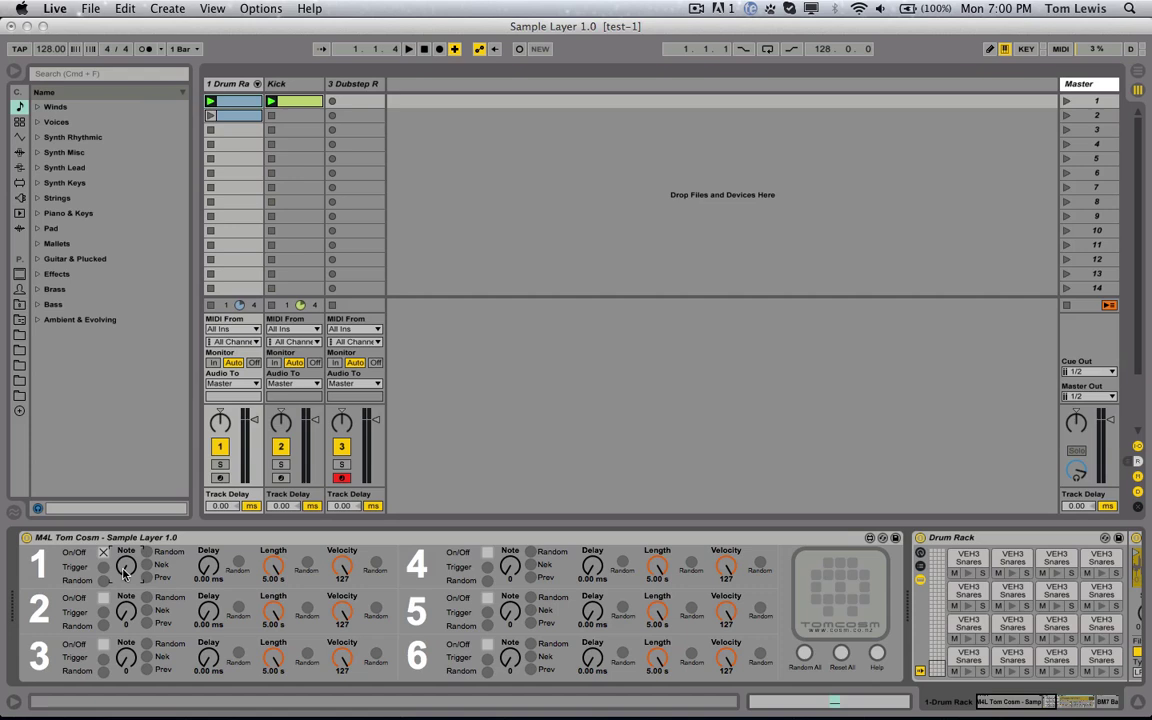
left_click_drag(125, 569, 125, 545)
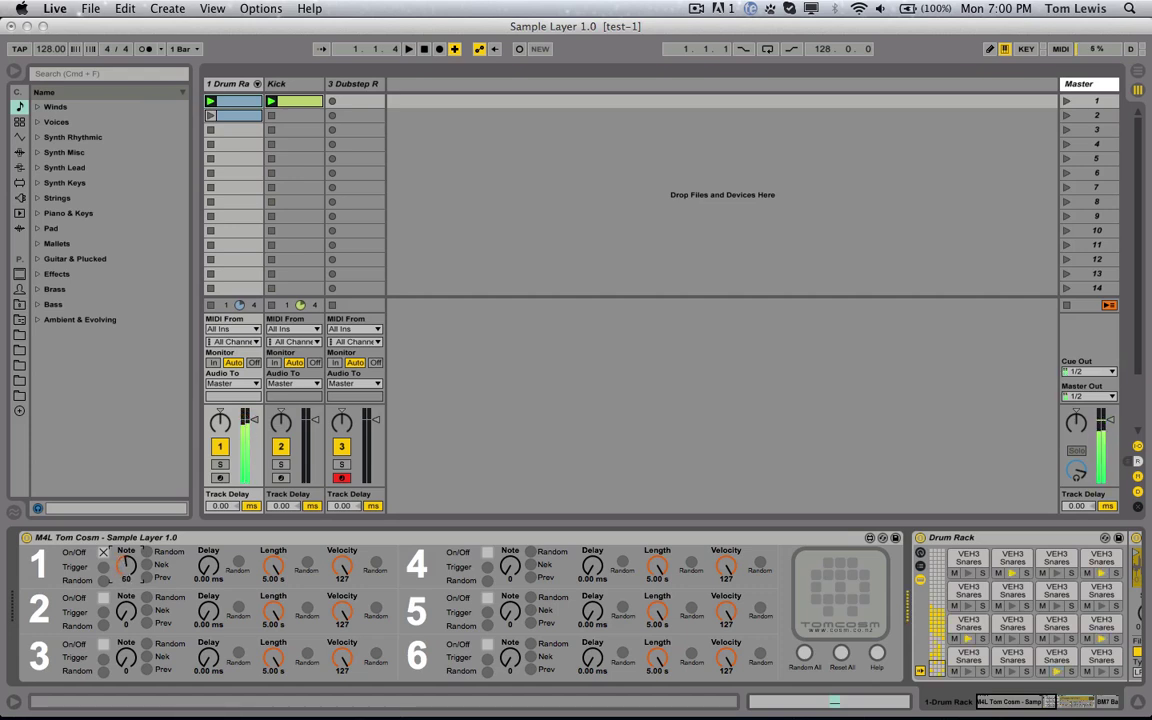
mouse_move(126, 566)
left_mouse_down()
mouse_move(126, 594)
mouse_move(125, 572)
left_mouse_up()
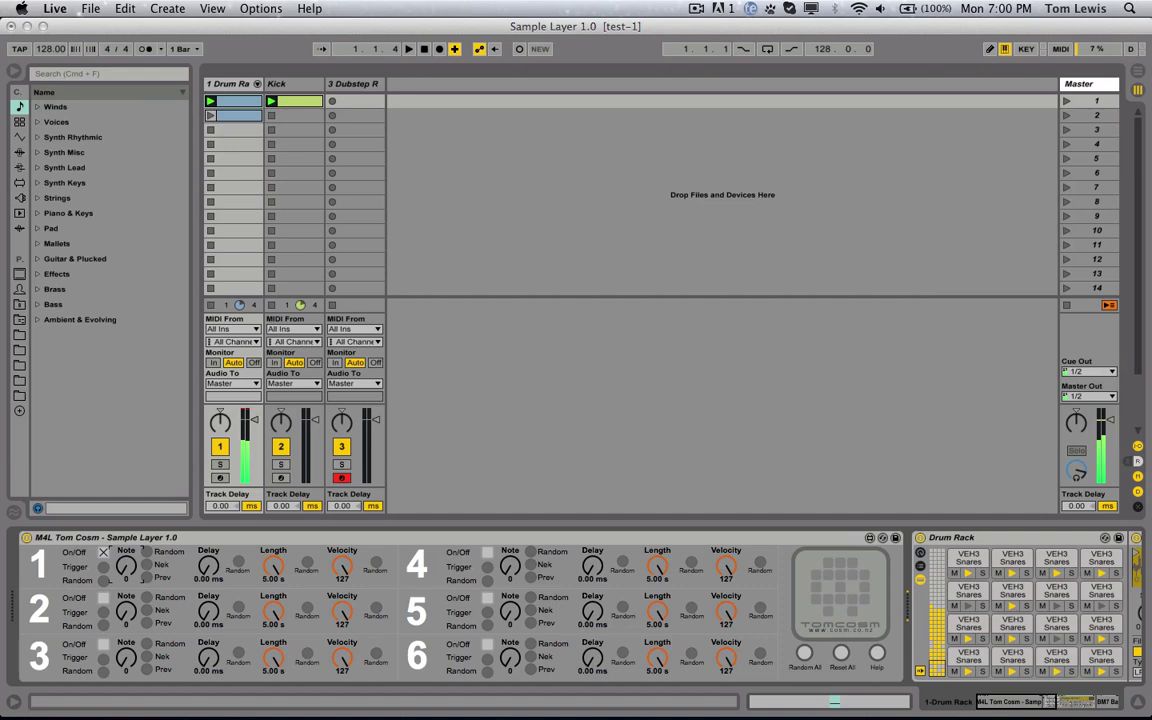
left_click(104, 581)
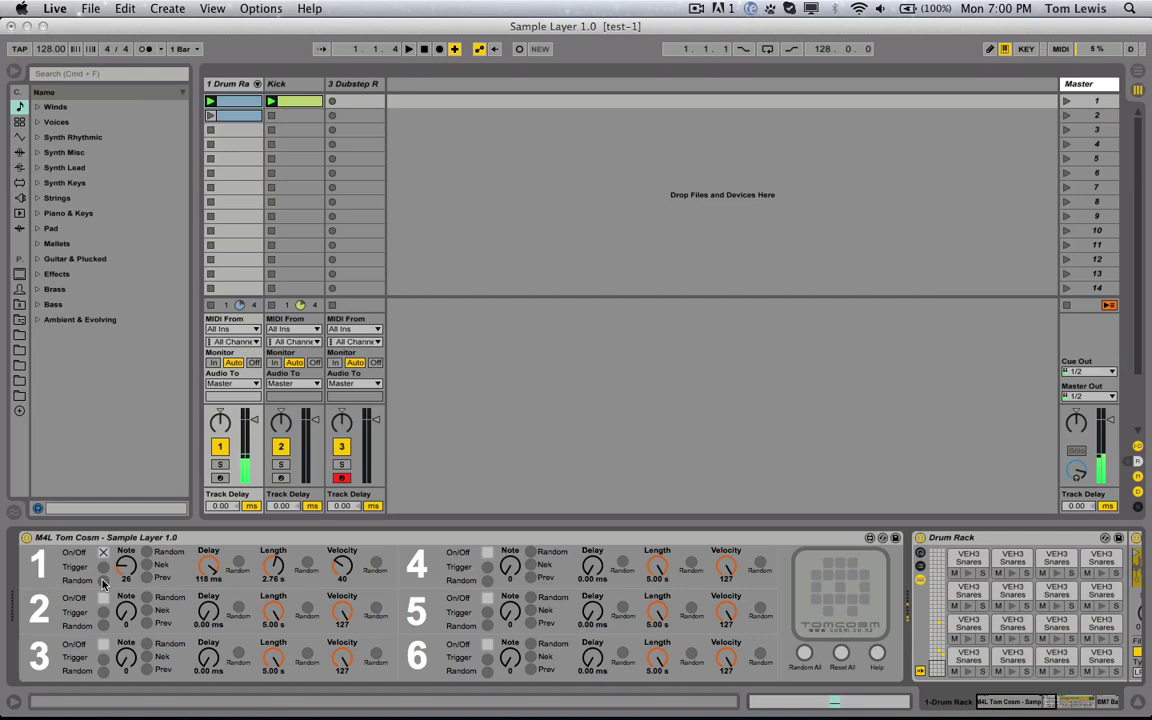
left_click(104, 581)
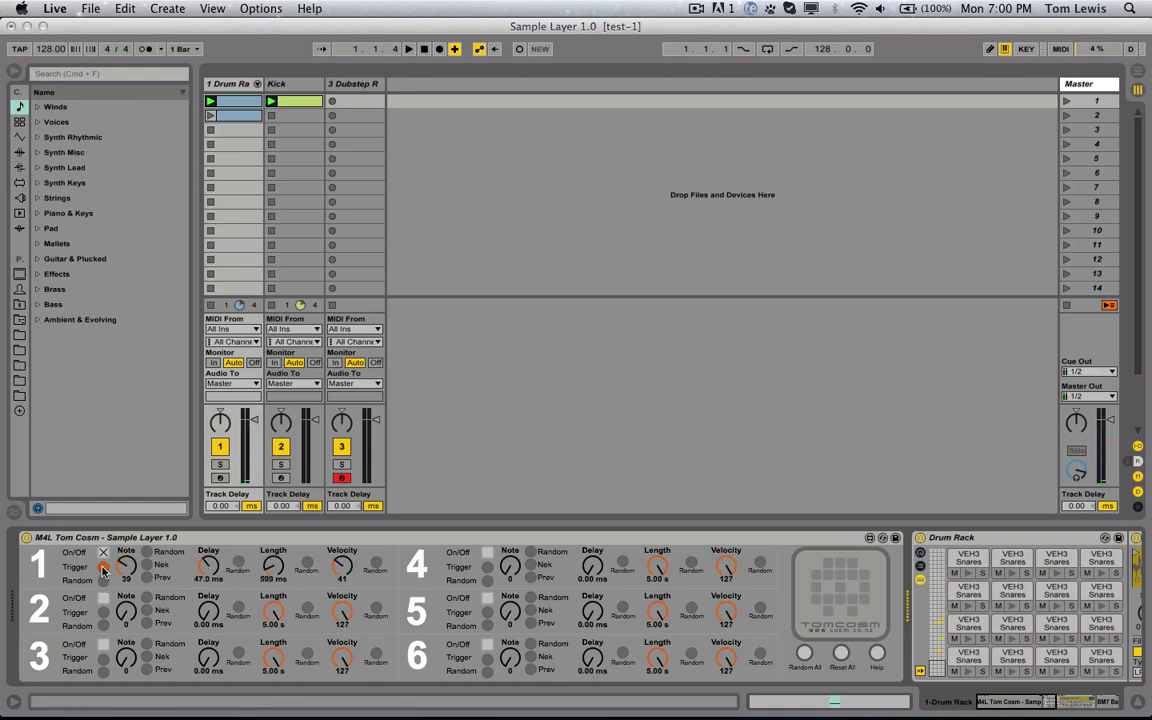
Pick random notes for layer 1, then move repeatedly to the next and previous samples.
left_click(147, 554)
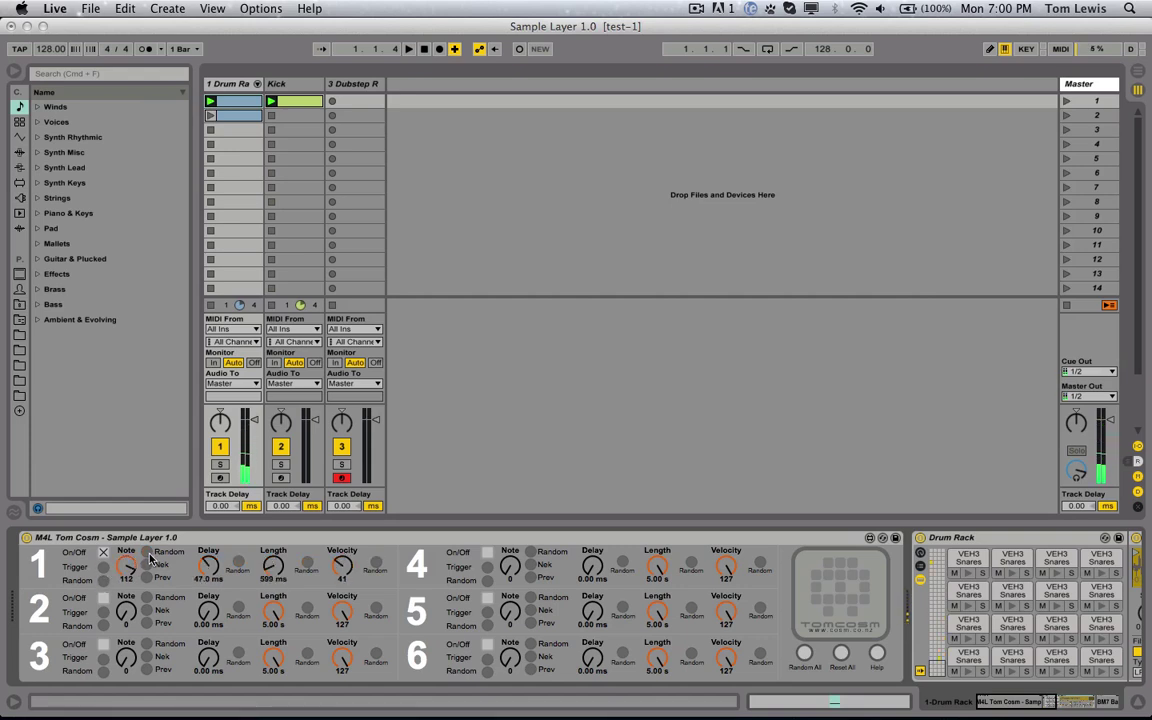
left_click(147, 554)
left_click(147, 566)
left_click(147, 566)
left_click(147, 566)
left_click(147, 566)
left_click(147, 566)
left_click(147, 566)
left_click(146, 578)
left_click(146, 578)
left_click(146, 579)
left_click(146, 579)
left_click(146, 579)
Vary layer 1's delay with its dial, then randomize the delay several times.
left_click_drag(208, 567, 208, 578)
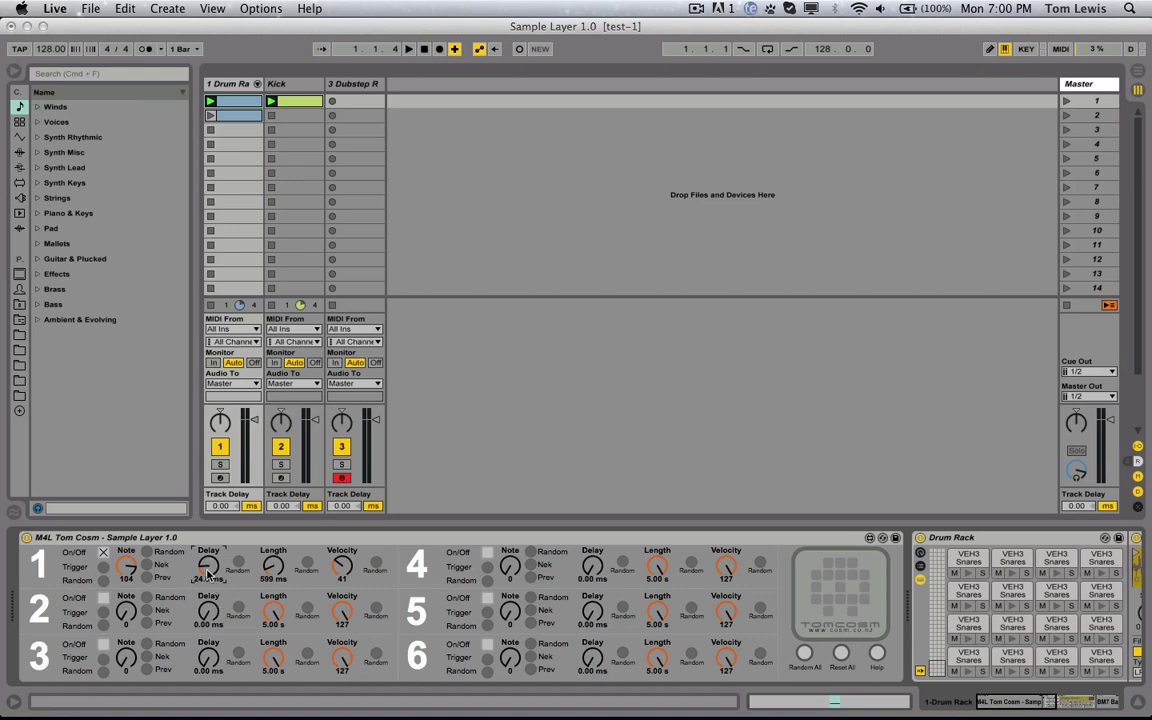
left_click_drag(207, 573, 272, 521)
left_click(234, 566)
left_click(234, 566)
left_click(235, 566)
Randomize layer 1's note length several times, then vary and randomize its velocity.
left_click(308, 565)
left_click(308, 565)
left_click(308, 565)
left_click_drag(342, 567, 342, 567)
left_click_drag(341, 575, 341, 582)
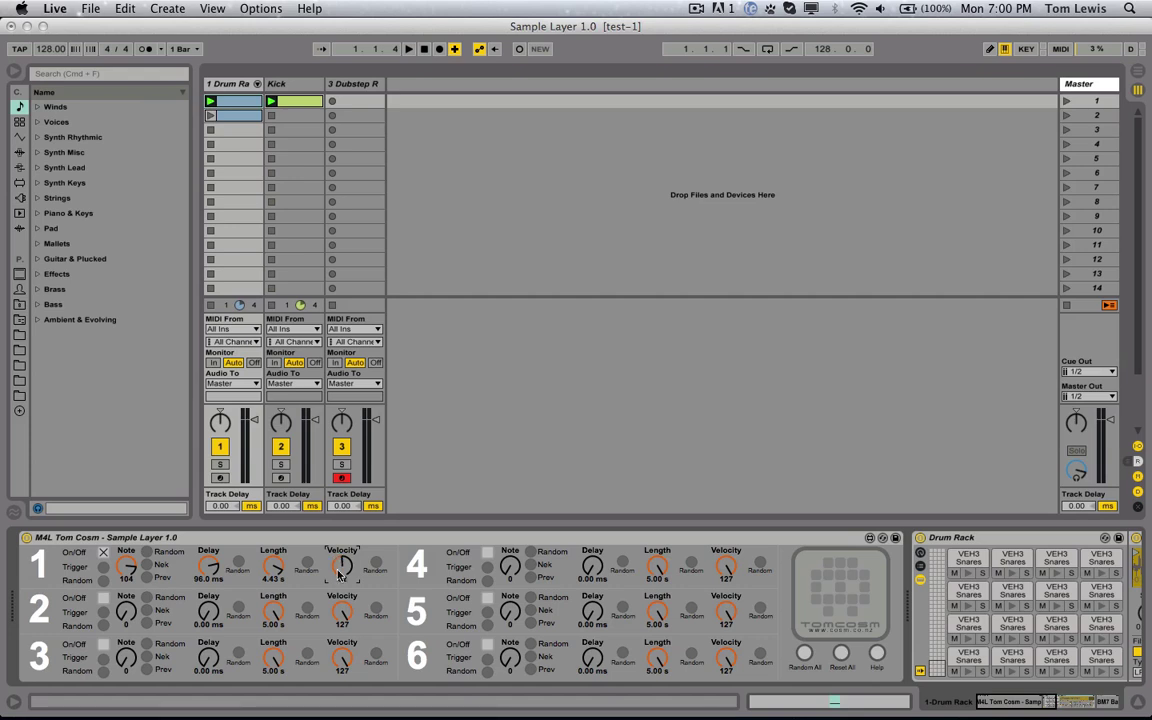
left_click(373, 567)
Randomize every layer and reset all values to their defaults, then read the Sample Layer help text and close it.
left_click(804, 655)
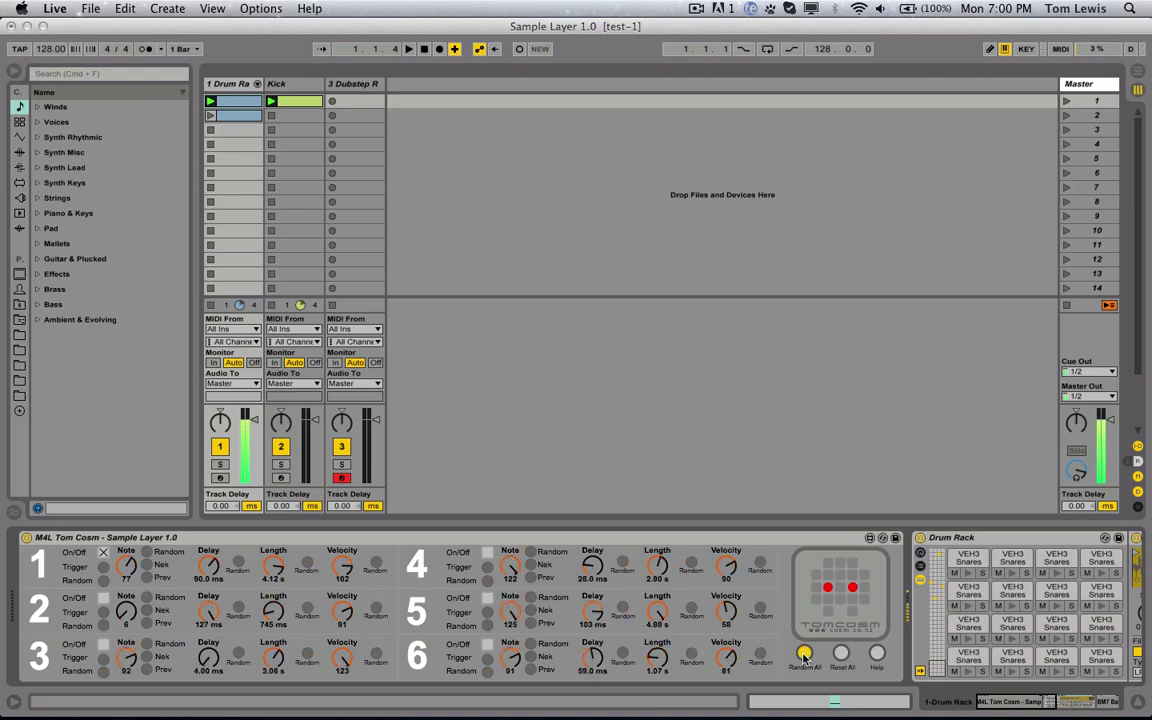
left_click(841, 655)
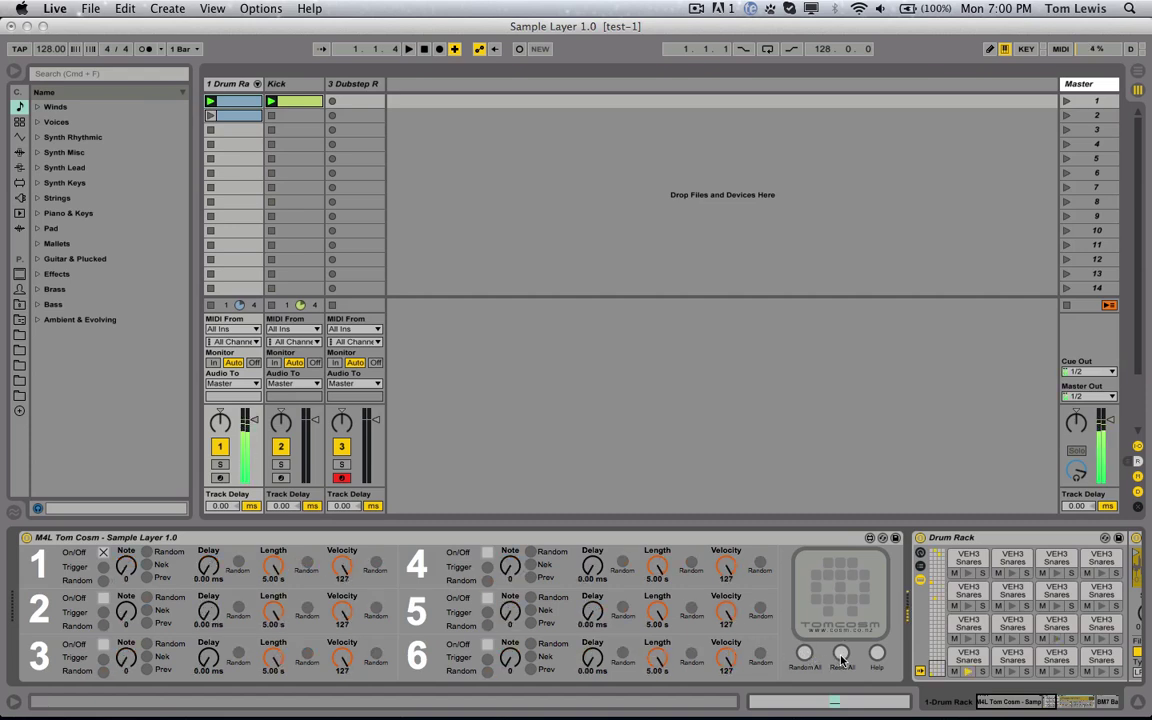
left_click(877, 654)
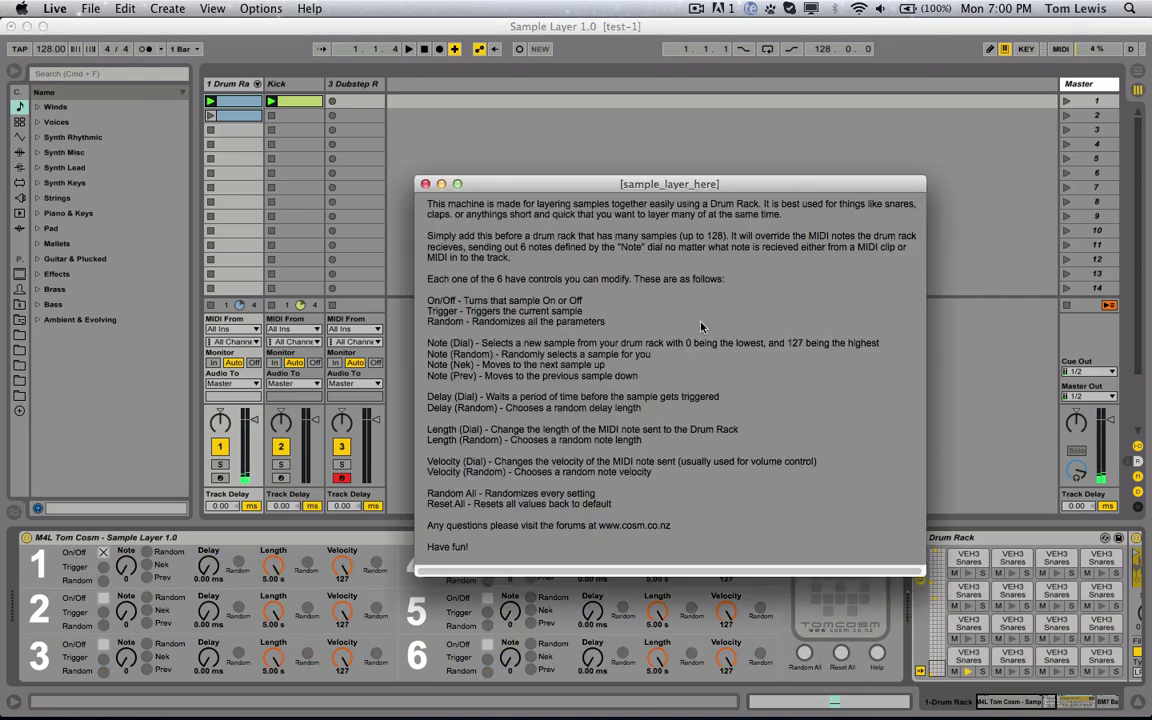
left_click(424, 185)
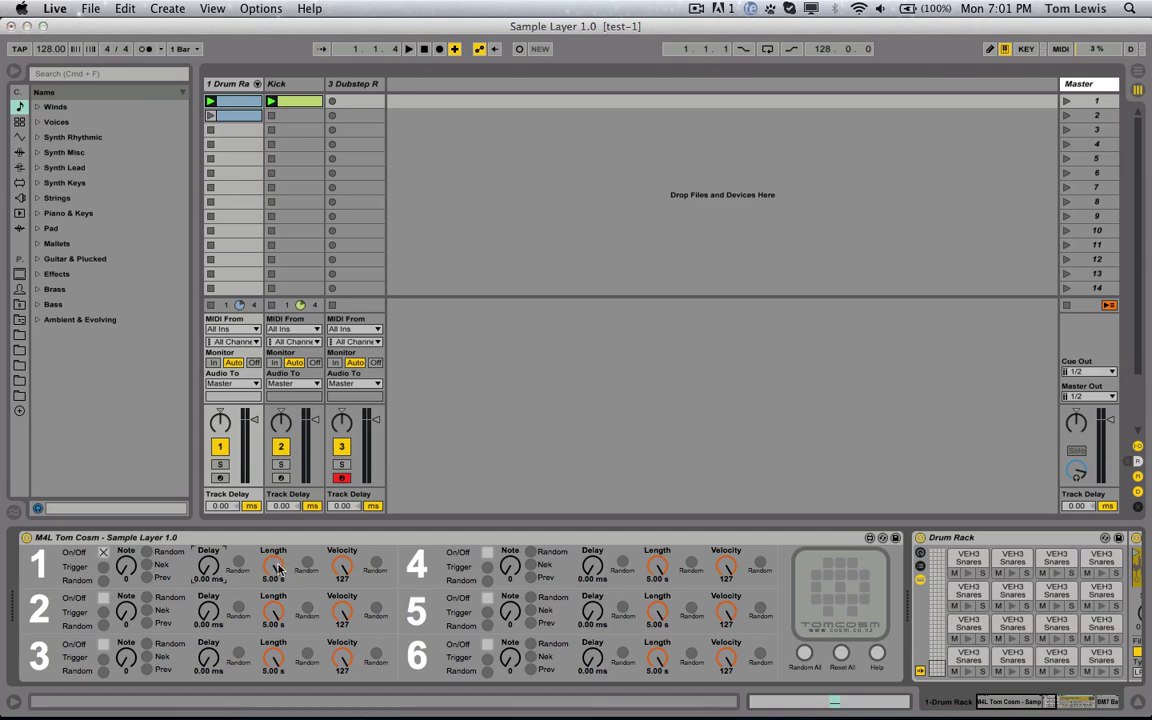
Start playback of the drum and kick clips and select the VEH3 Snares 001 pad in the Drum Rack.
left_click(337, 545)
left_click(271, 103)
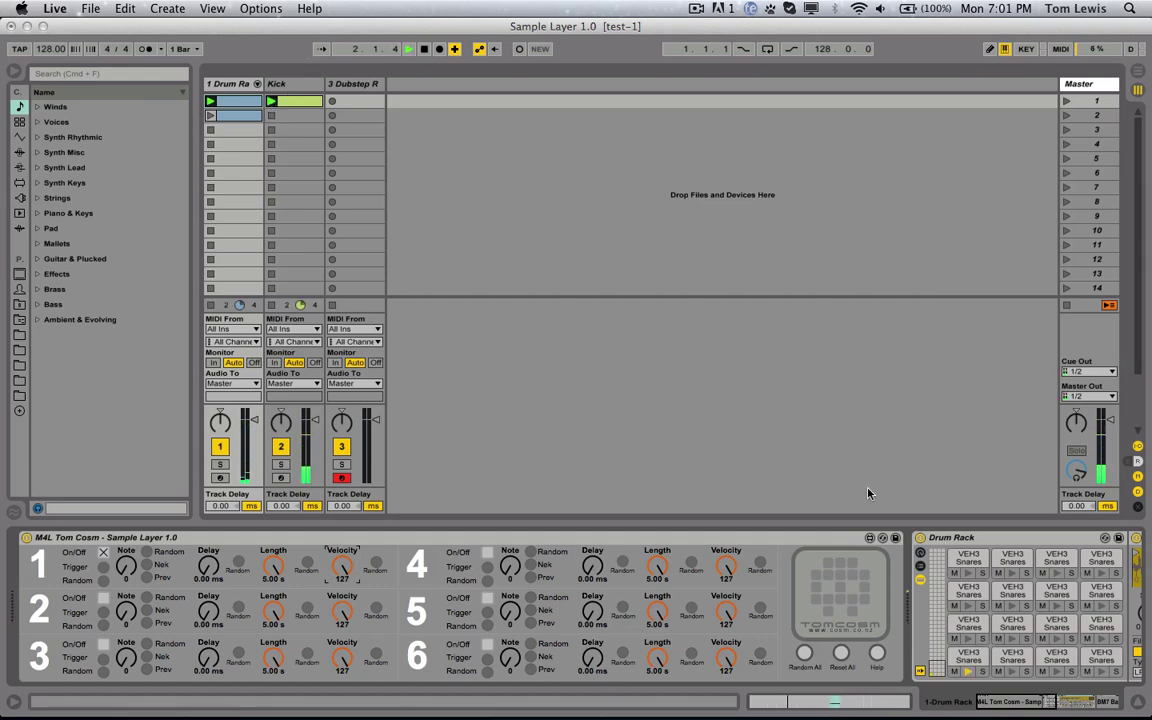
left_click(968, 655)
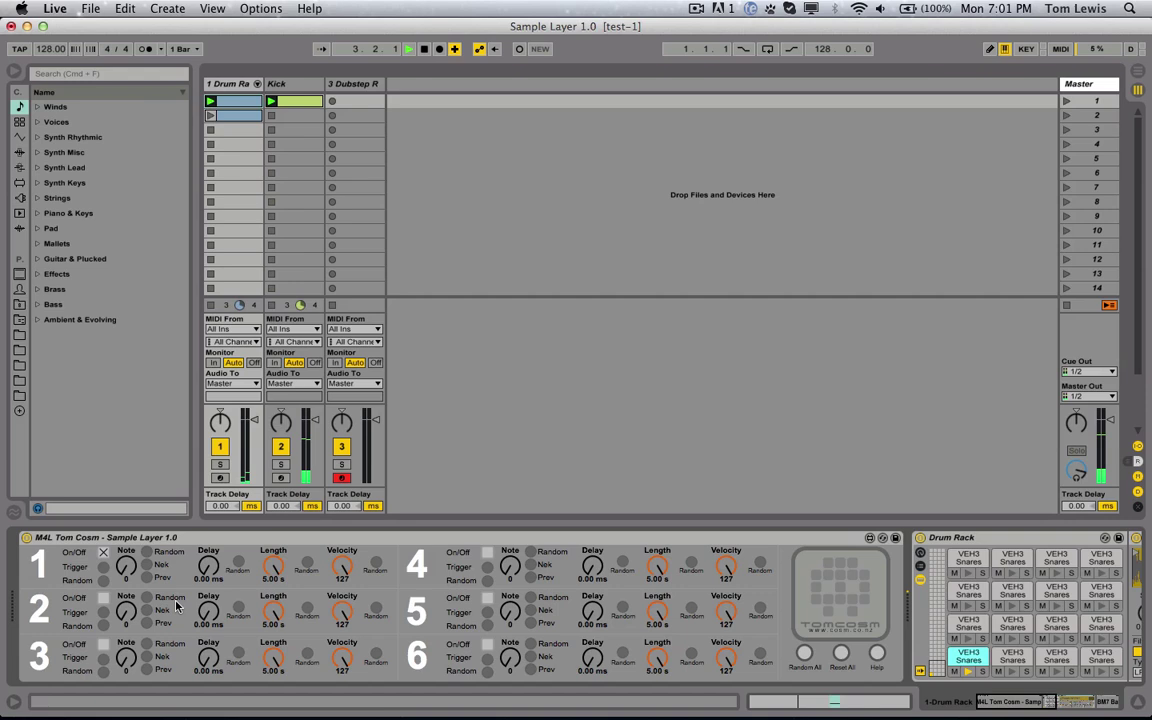
Turn on layers 2 and 3, setting layer 2's note to 24 and choosing a random note for layer 3.
left_click(102, 598)
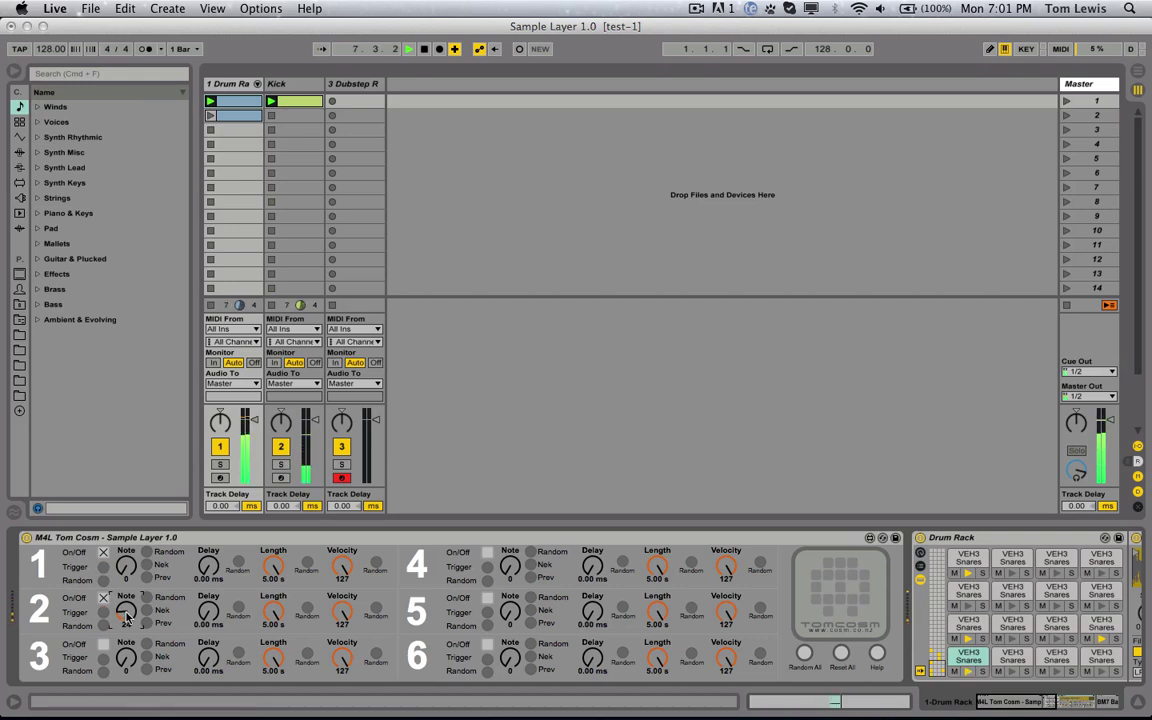
left_click_drag(129, 660, 129, 624)
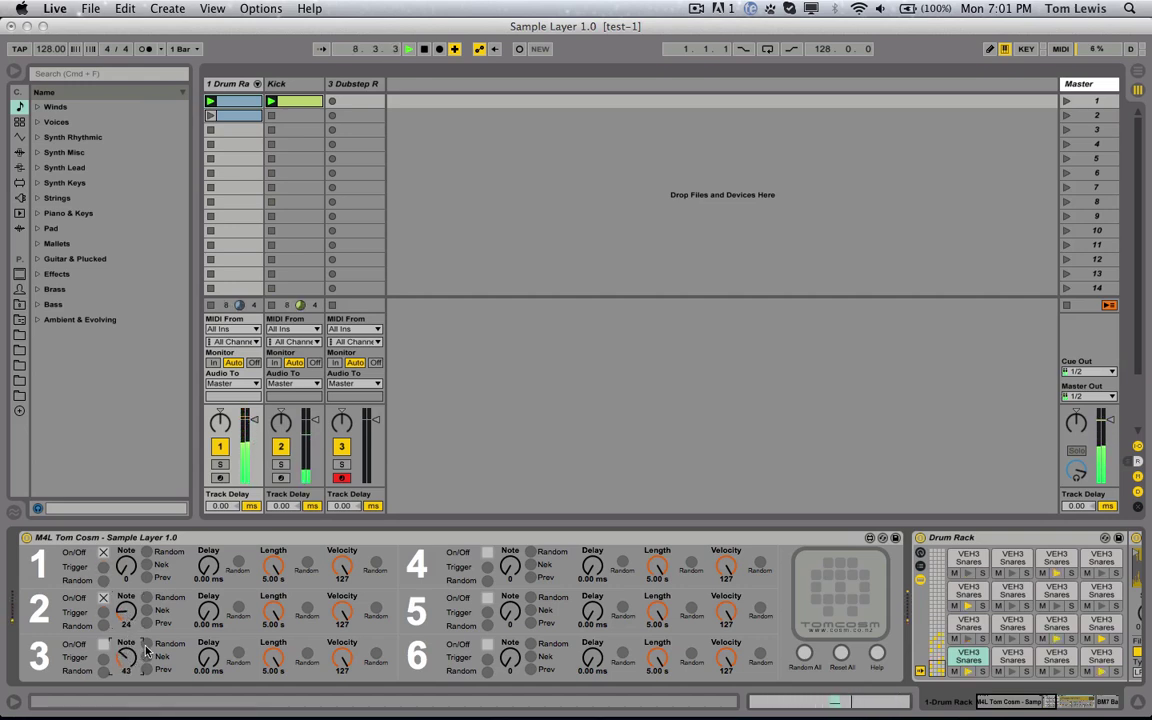
left_click(147, 647)
left_click(103, 646)
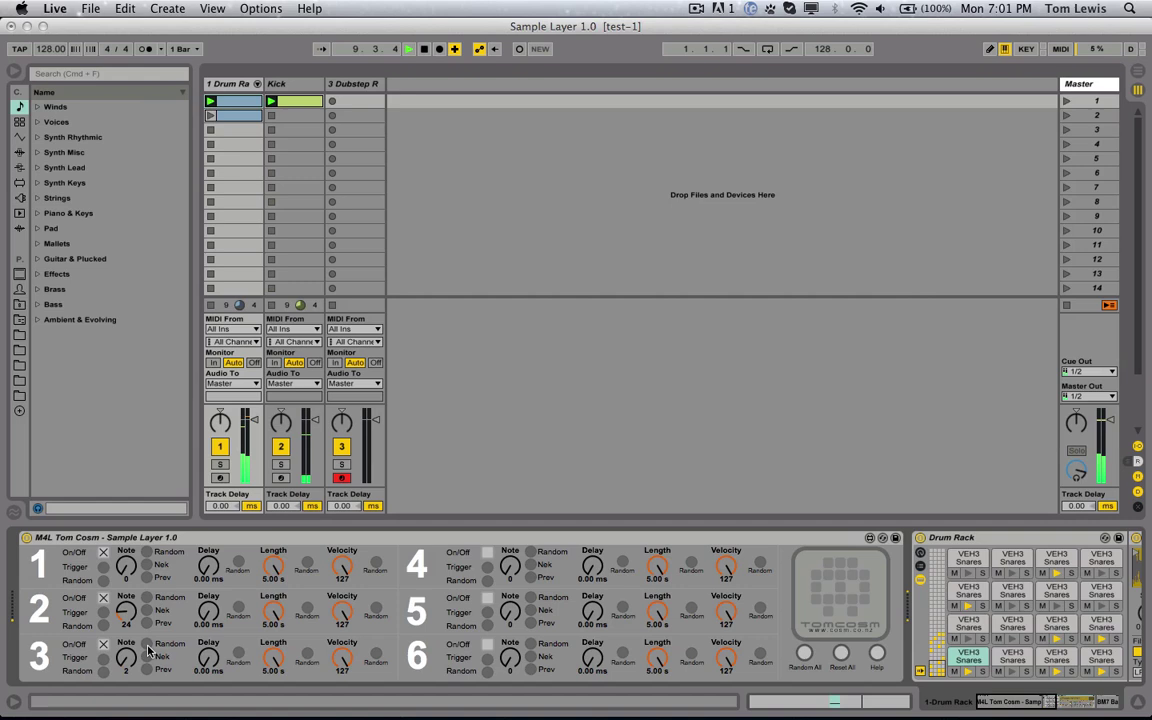
left_click_drag(147, 651, 135, 587)
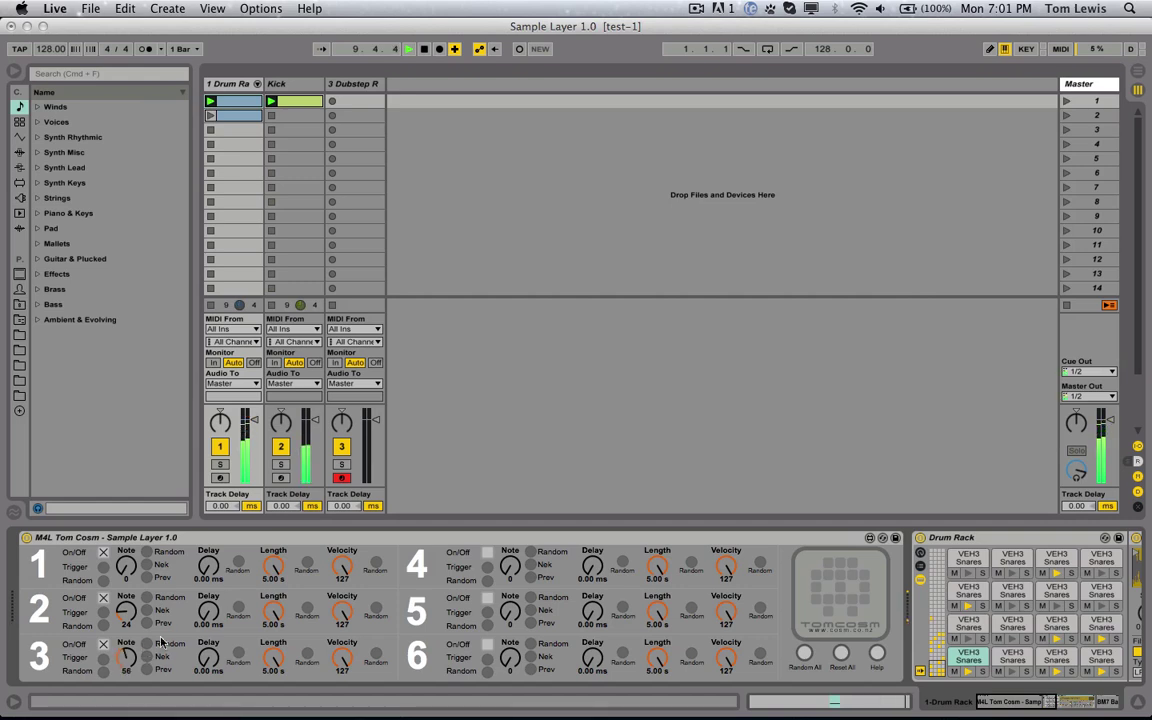
Turn on layers 4, 5 and 6 in the Sample Layer device.
left_click(487, 554)
left_click(487, 599)
left_click(486, 646)
Randomize the delay and the note of layers 4, 5 and 6.
left_click(624, 565)
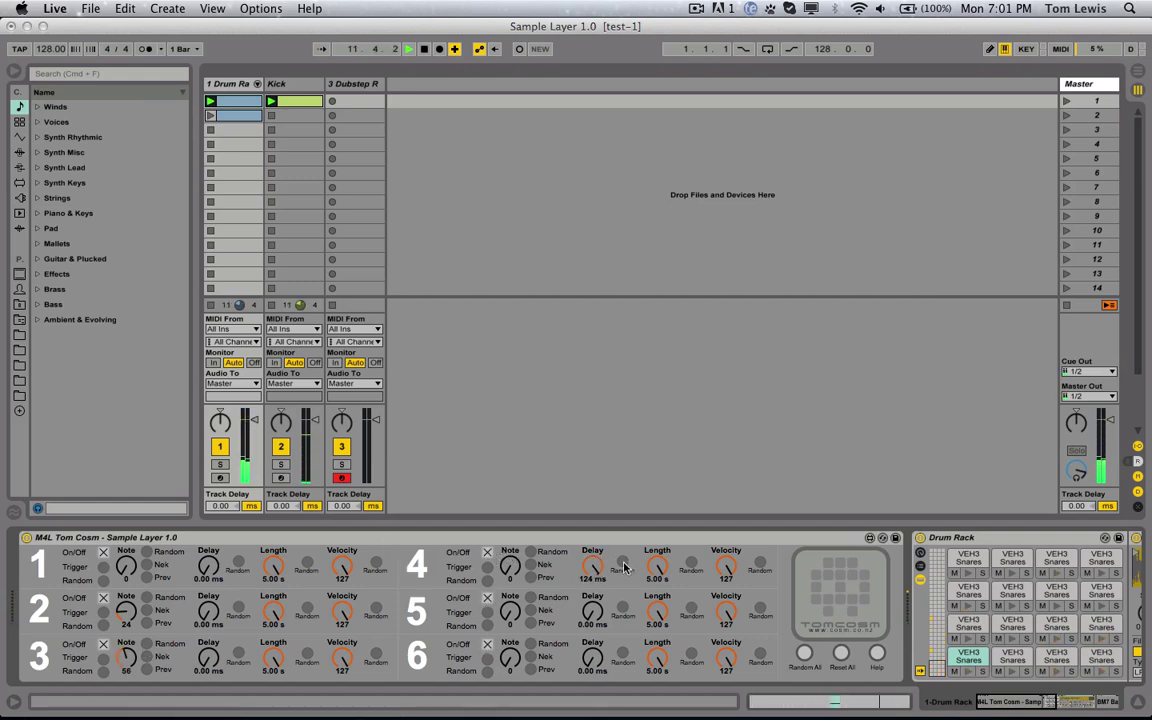
left_click(621, 611)
left_click(623, 654)
left_click(531, 553)
left_click(532, 599)
left_click(530, 645)
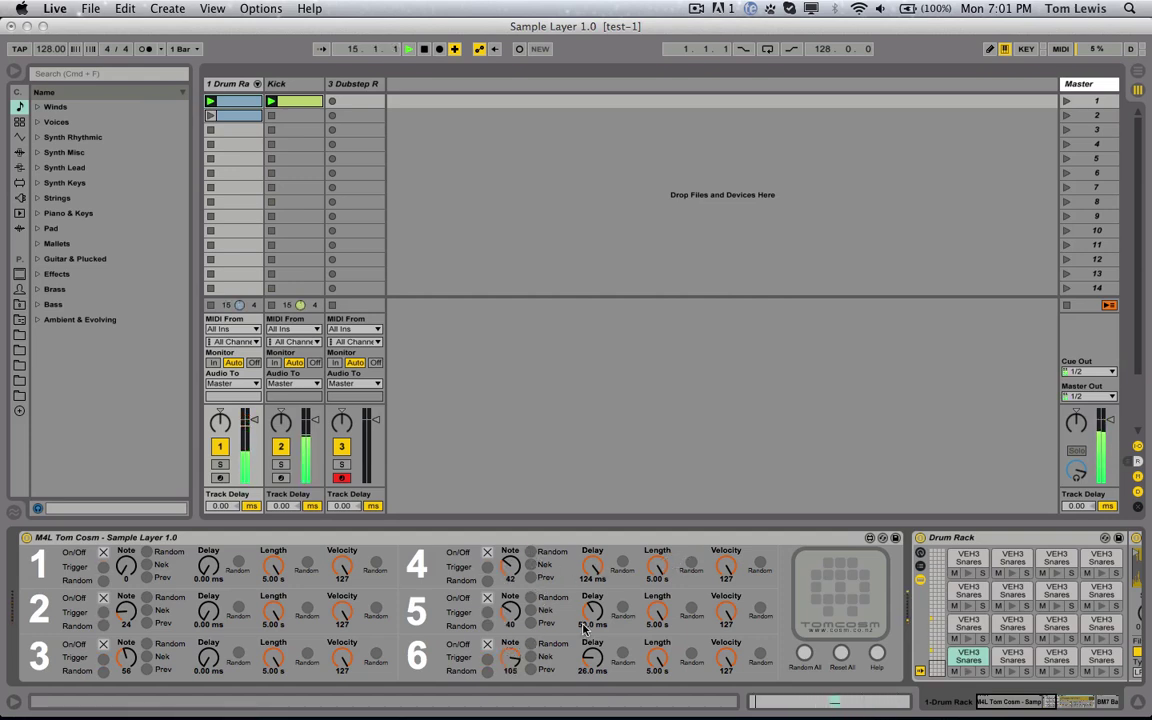
Set the delay to 24 ms on layer 5 and 29 ms on layer 4, and lower layer 5's velocity.
left_click_drag(593, 618, 593, 635)
left_click_drag(596, 568, 594, 617)
left_click_drag(725, 615, 725, 633)
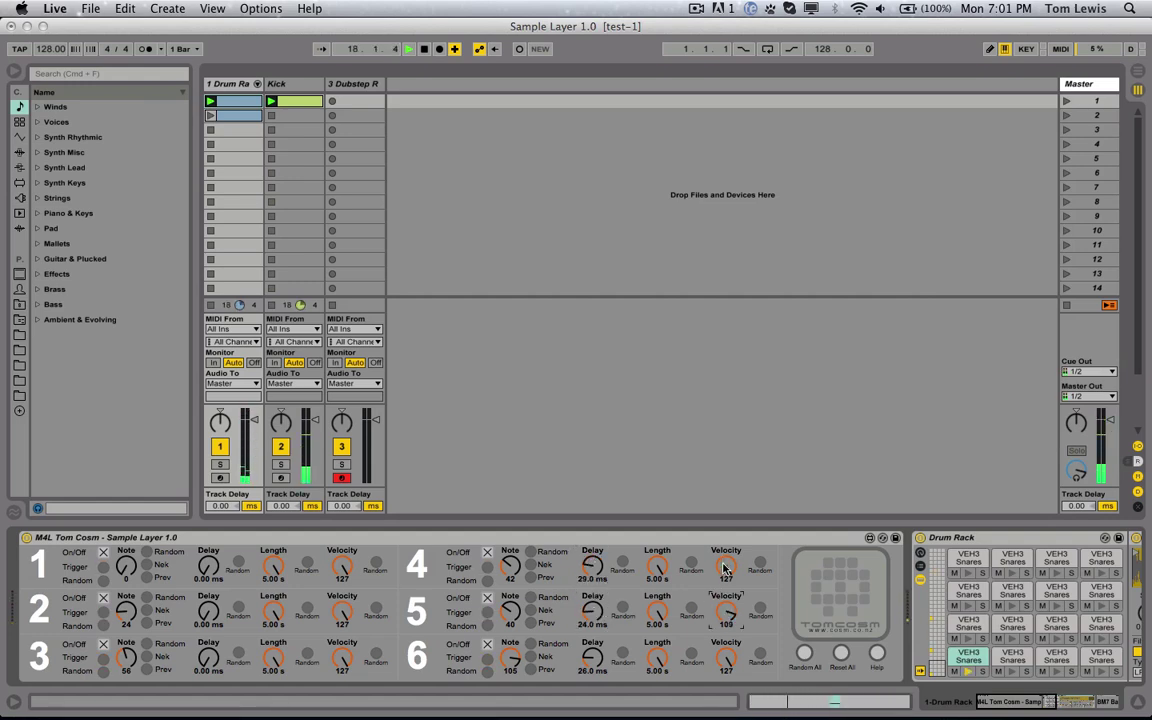
Randomize every setting of all six layers repeatedly while the clips play to audition new snare combinations.
left_click(804, 654)
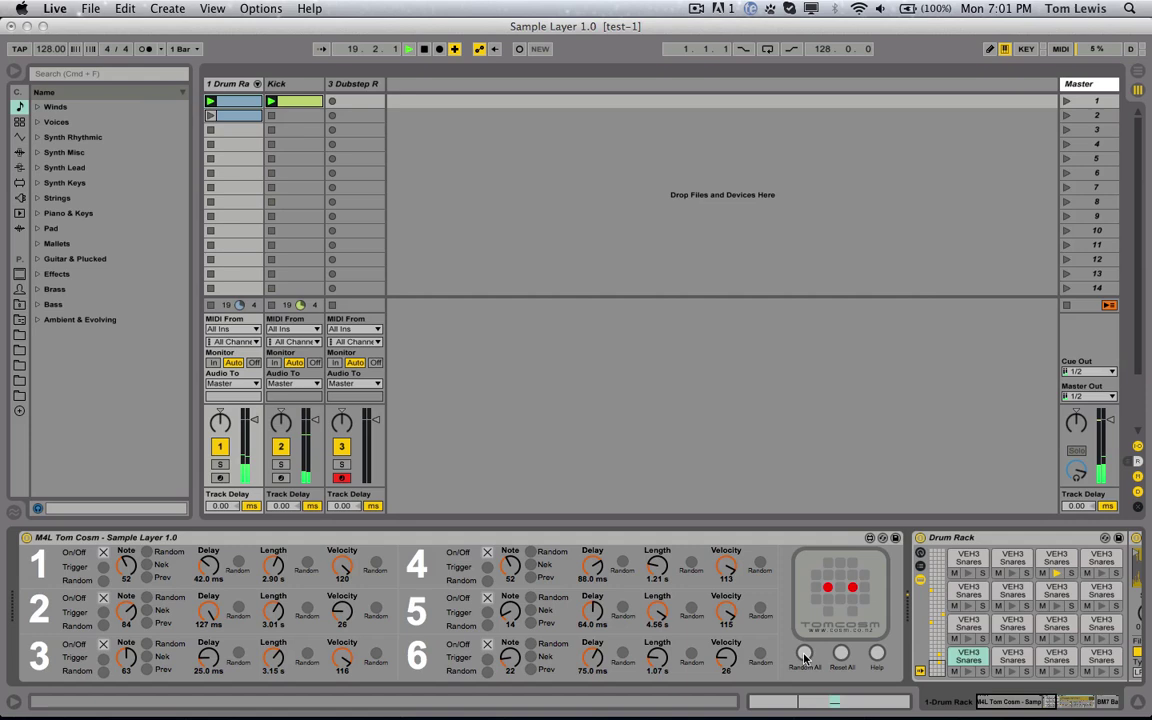
left_click(804, 654)
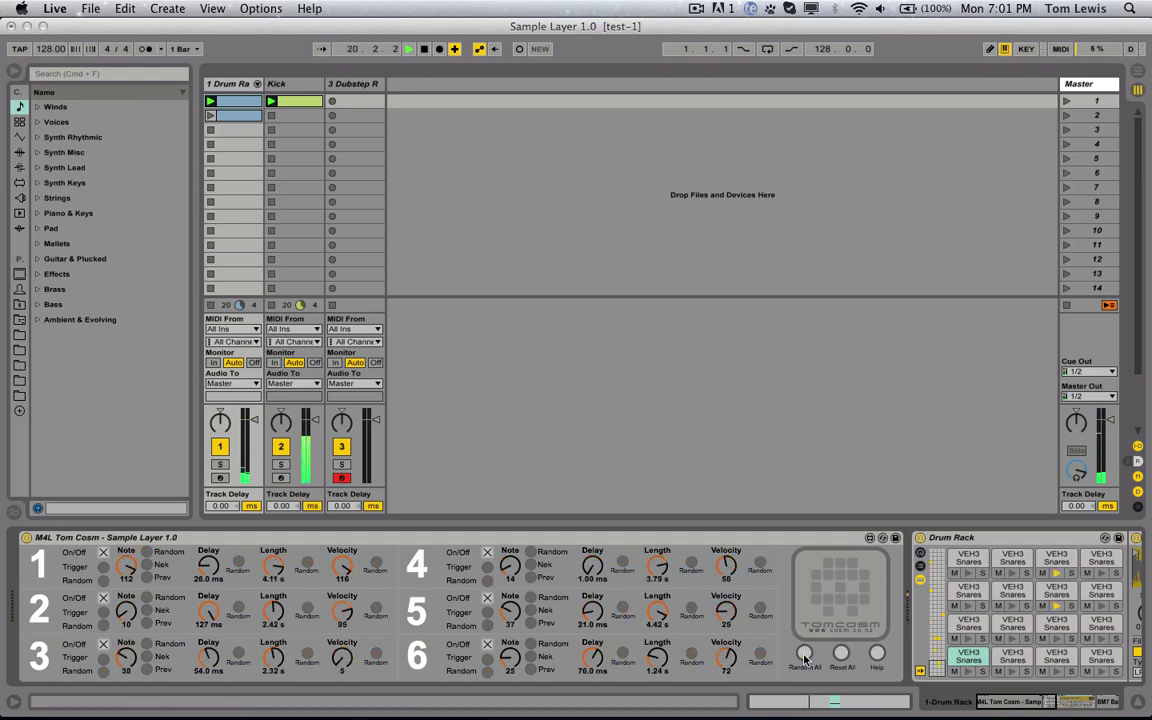
left_click(805, 655)
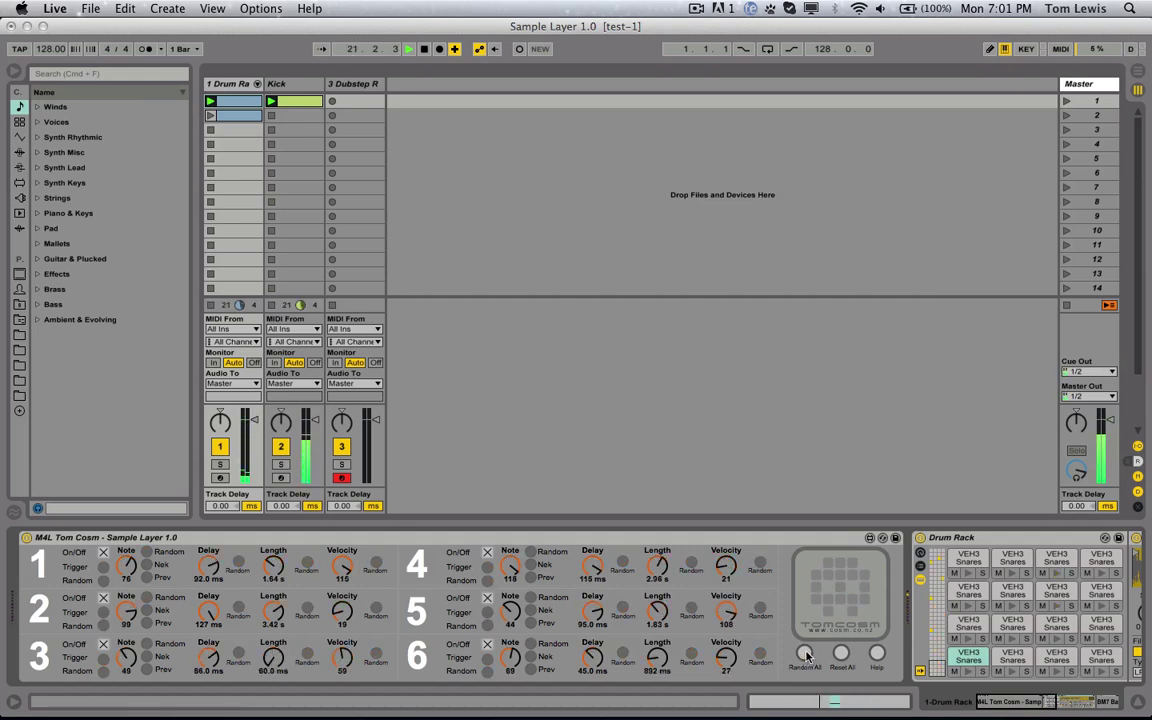
left_click(805, 655)
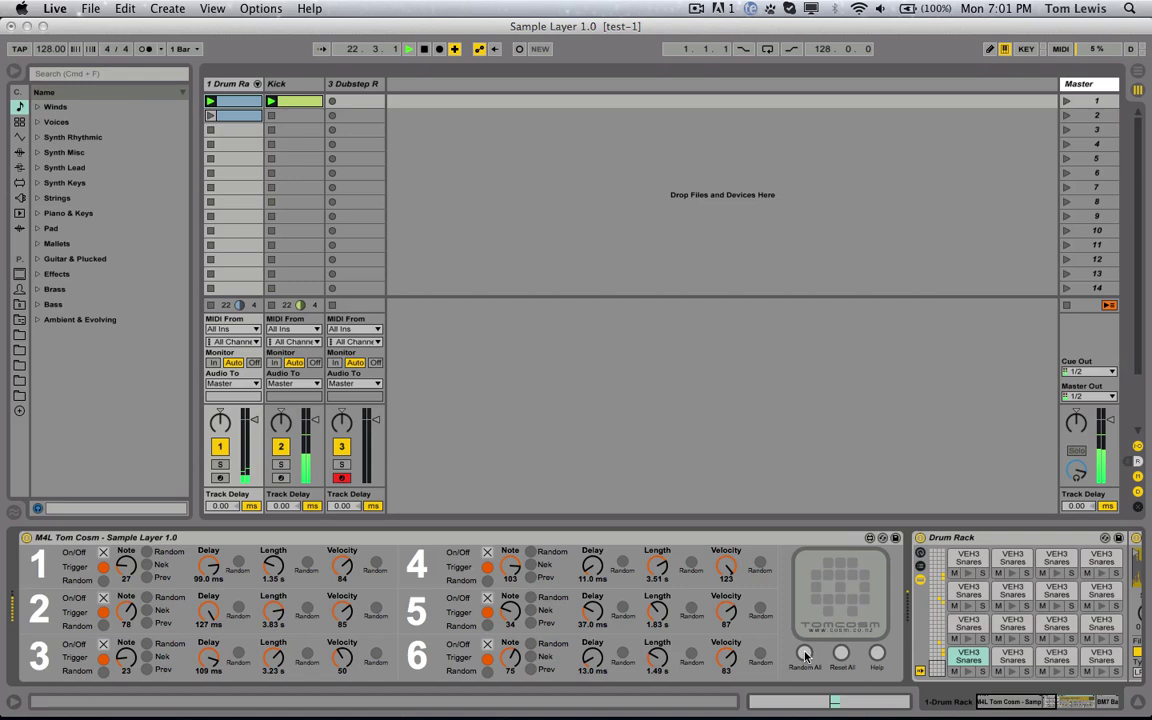
left_click(805, 655)
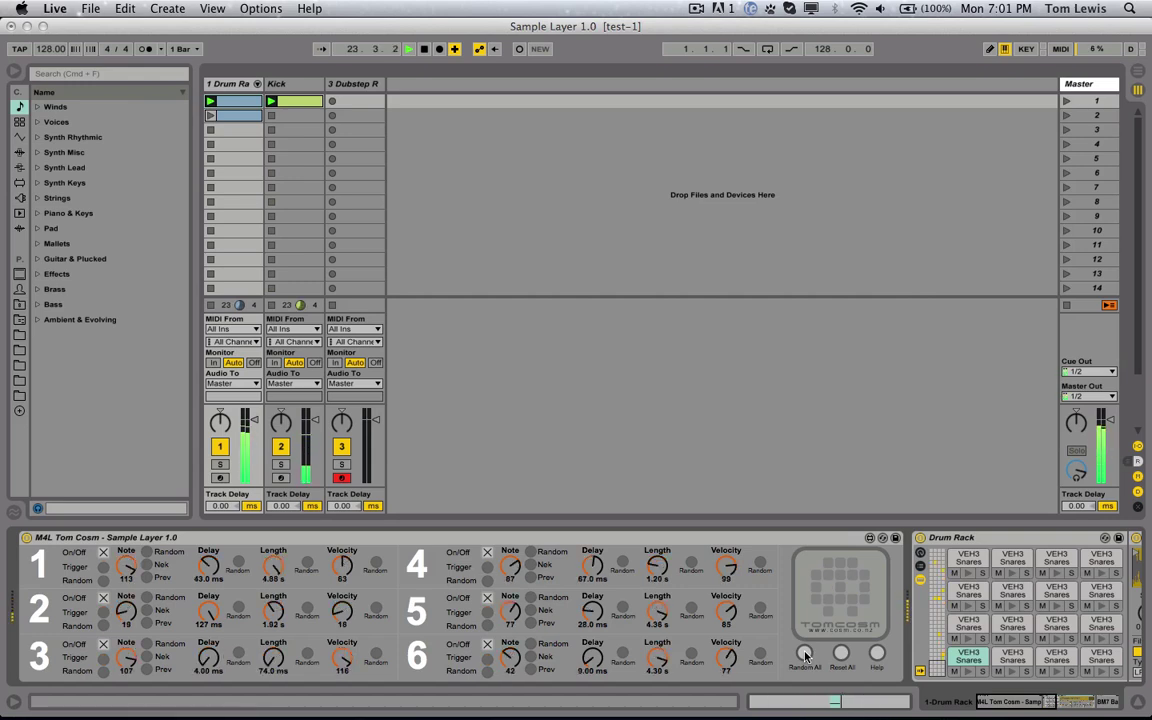
left_click(805, 655)
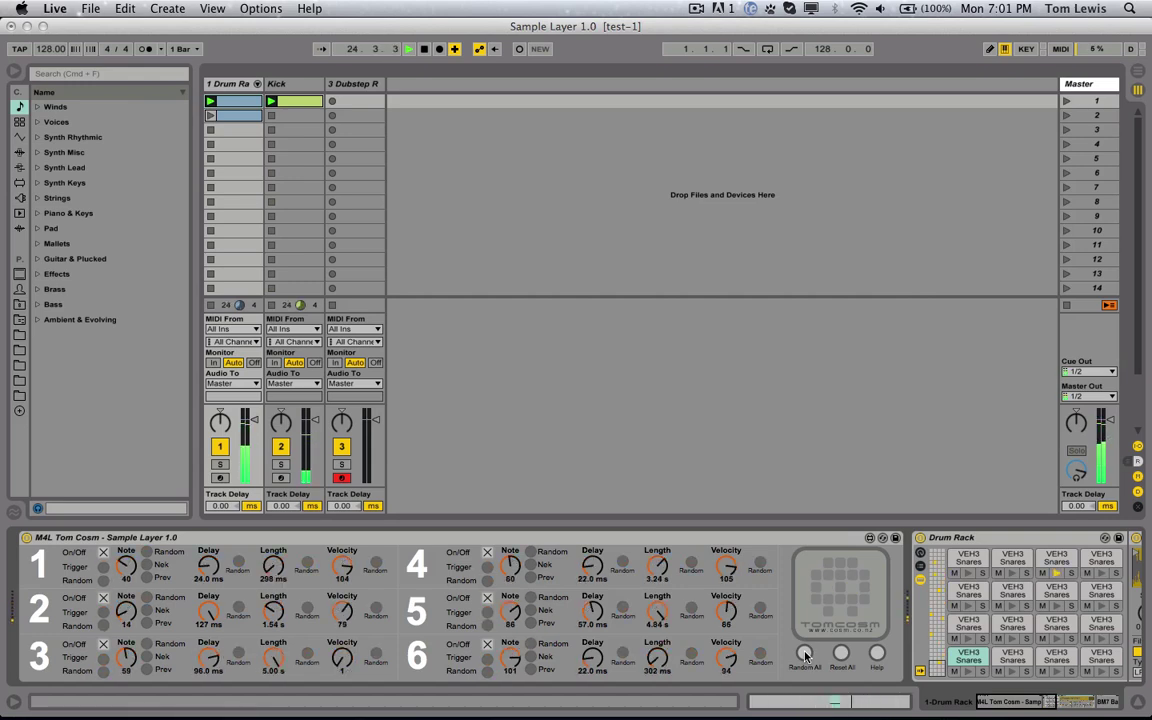
left_click(805, 655)
Look over the rest of the drum track's device chain, including the BM7 Bath House reverb.
left_click(1098, 702)
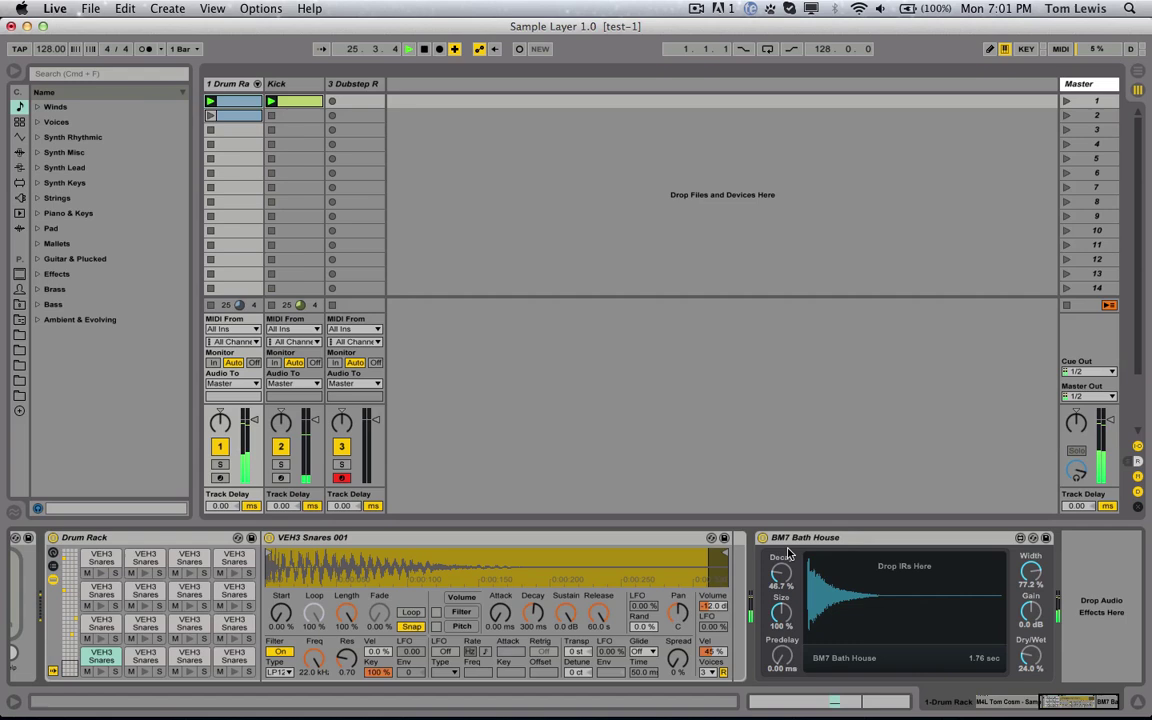
scroll(622, 622, "left", 10)
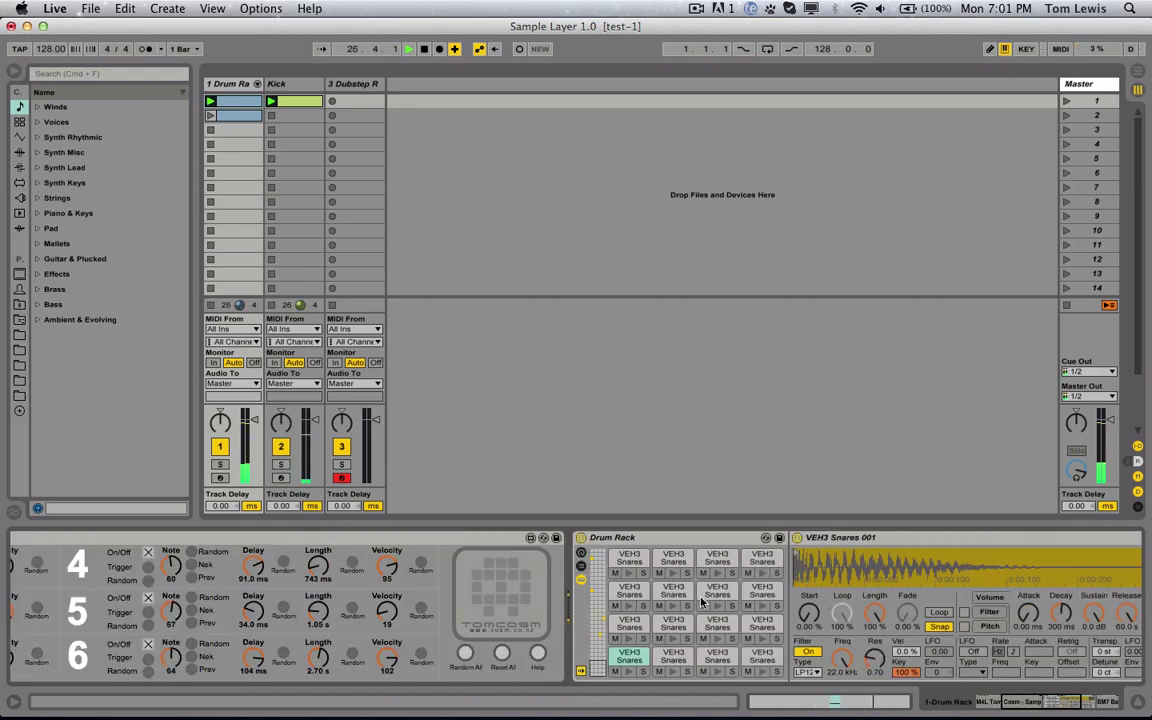
Randomize every setting of all six layers once more and play the clips with the metronome on.
scroll(622, 622, "left", 5)
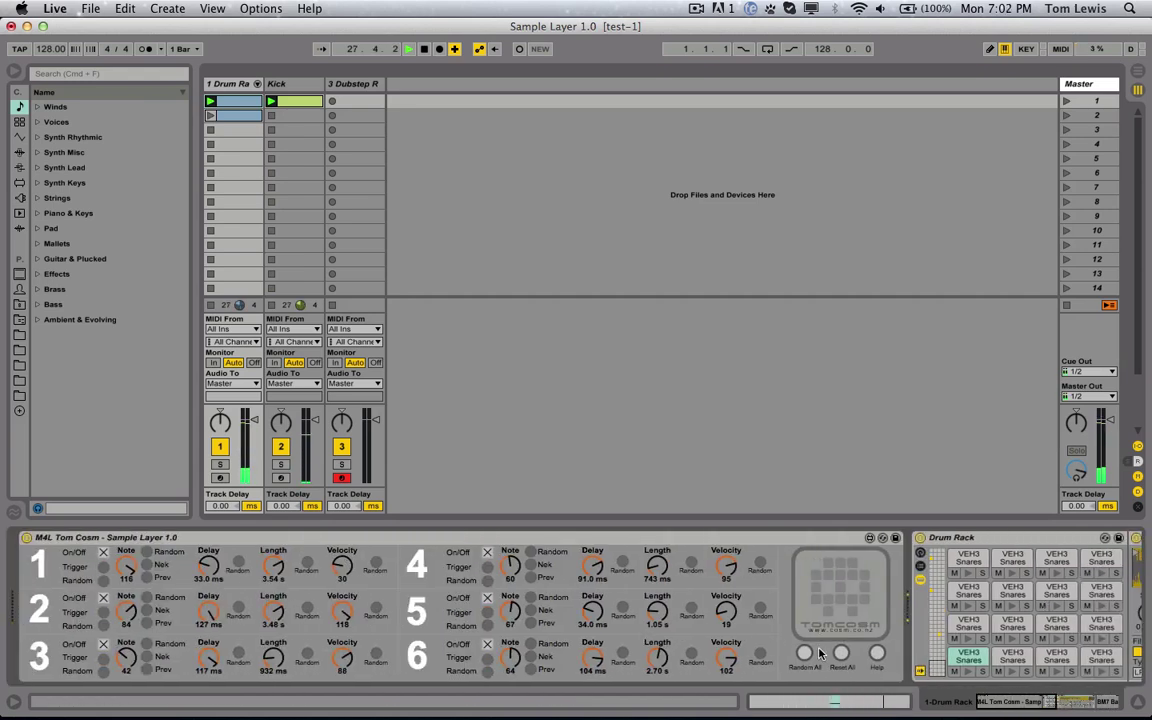
left_click(805, 653)
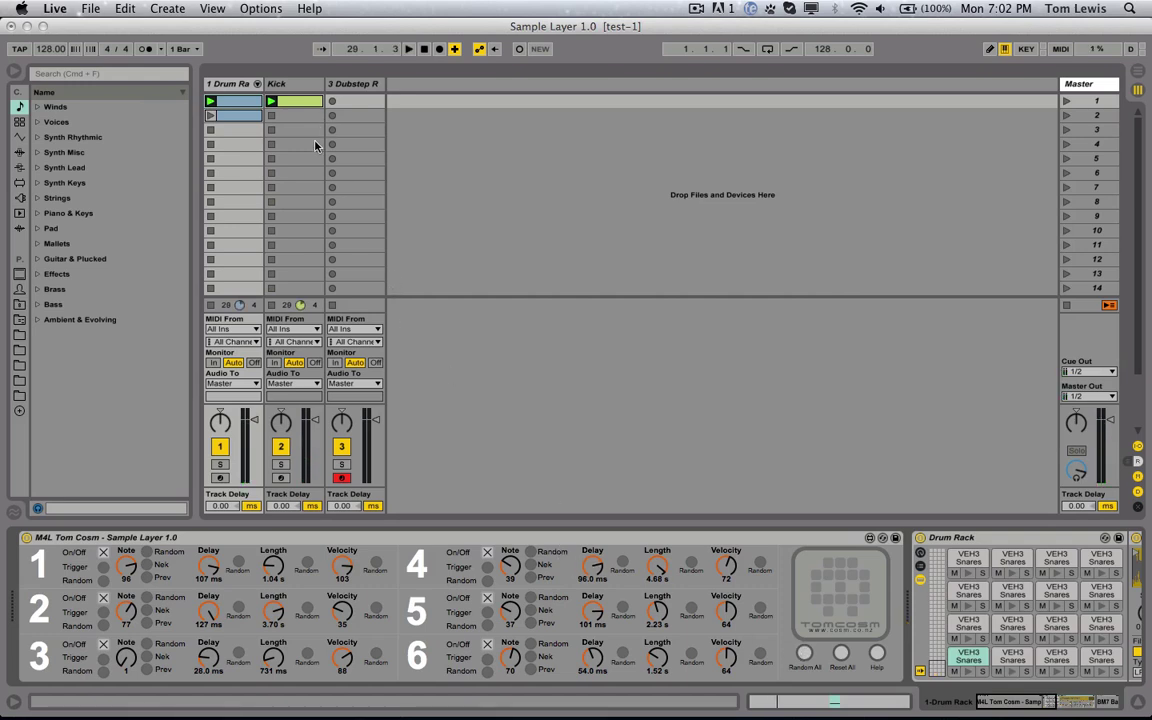
left_click(145, 49)
key("space")
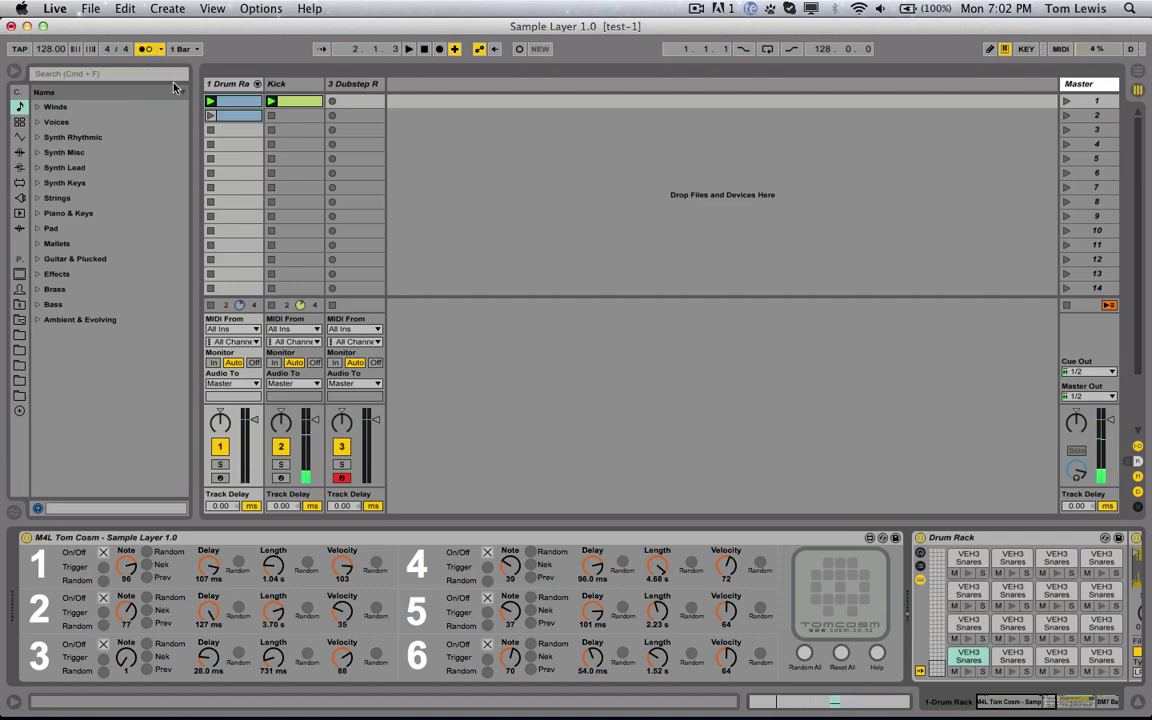
Check the snare note in the second drum clip, and set the velocity of all six layers to 127.
double_click(226, 119)
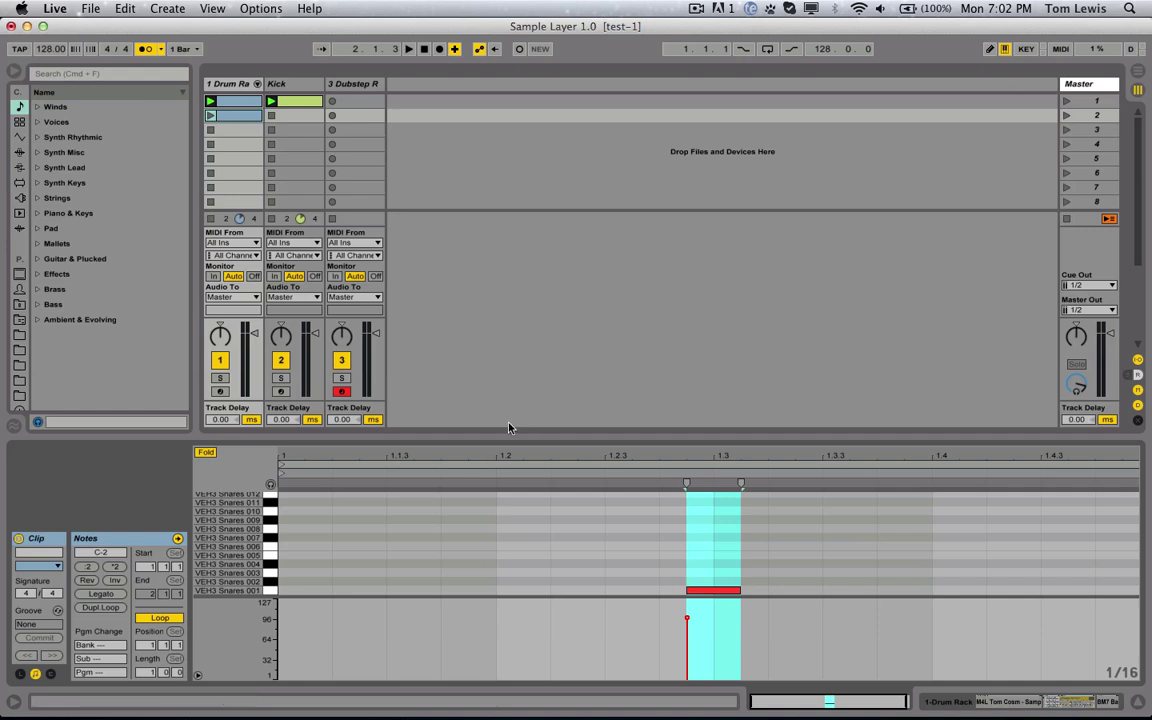
left_click(226, 84)
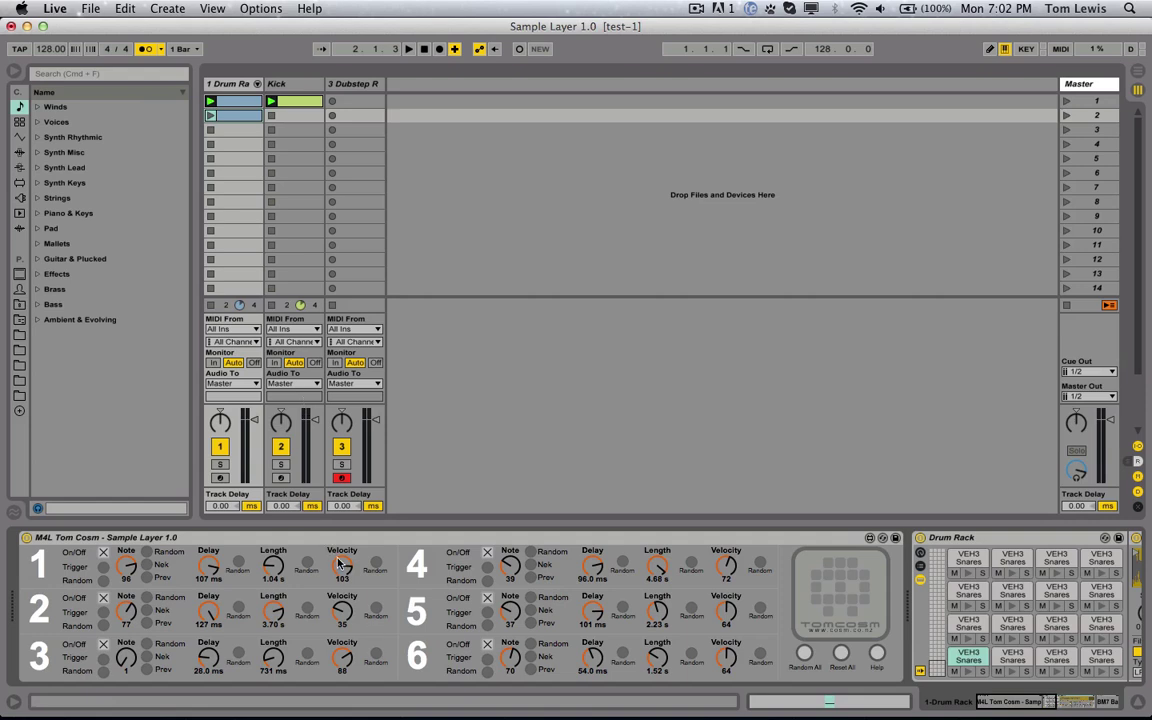
left_click_drag(338, 562, 338, 520)
left_click_drag(342, 610, 342, 515)
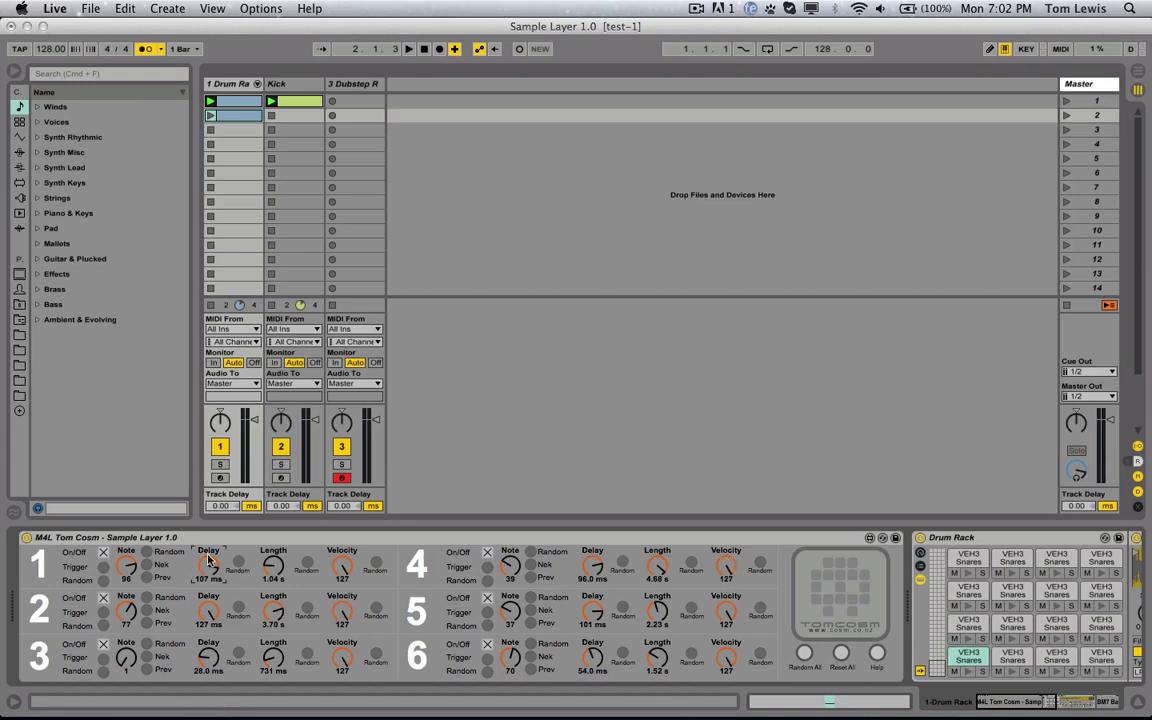
Stagger the delays of layers 1 to 6 at 0, 25, 43, 71, 88 and 127 ms.
left_click_drag(208, 568, 208, 708)
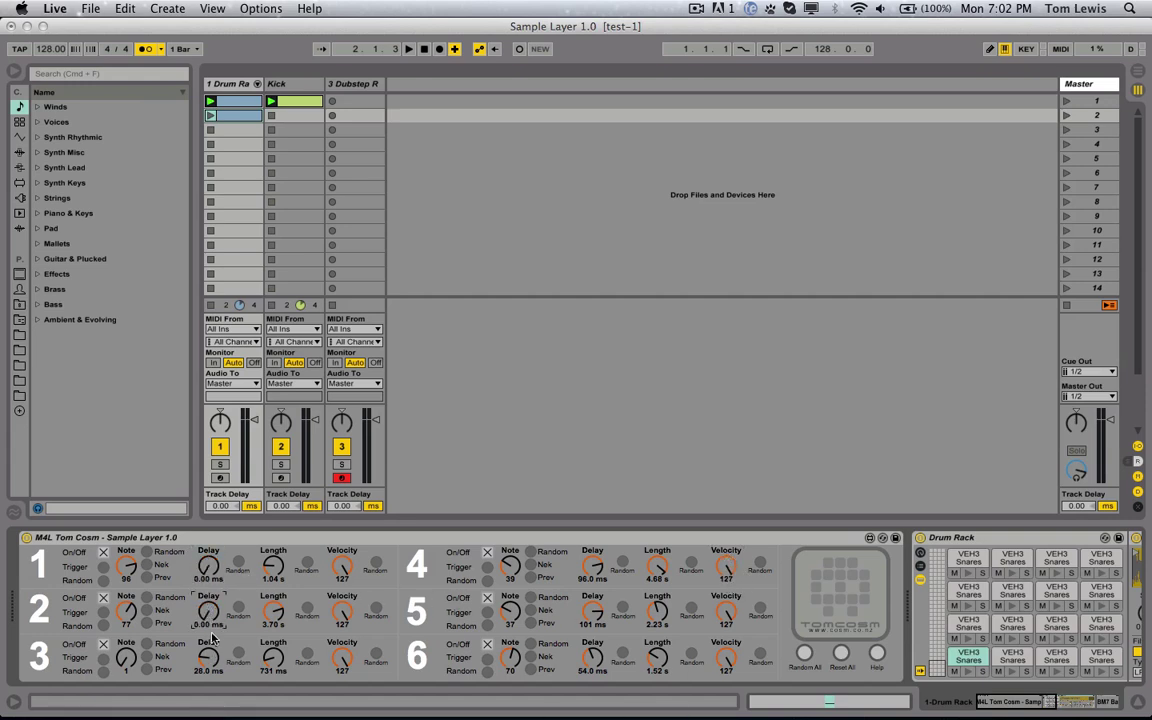
left_click_drag(208, 656, 208, 708)
left_click_drag(592, 566, 592, 706)
left_click(592, 657)
key("Delete")
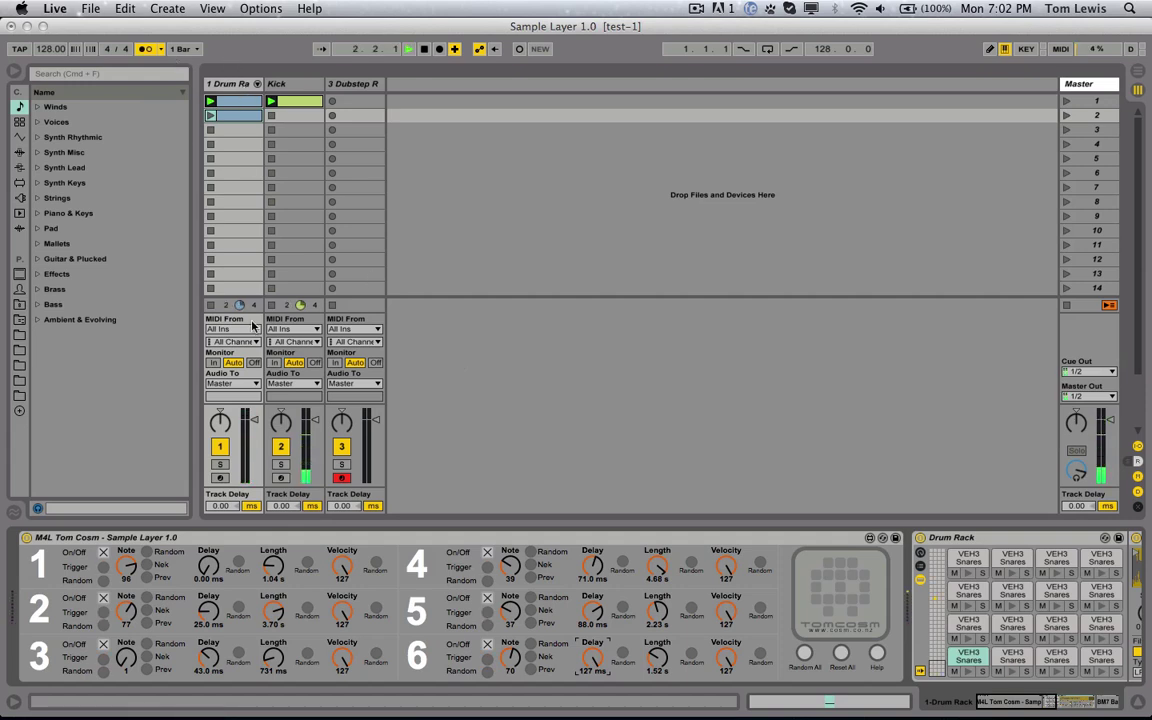
Launch the Drum Rack track's second clip in place of the first and return to the track's devices.
left_click(230, 118)
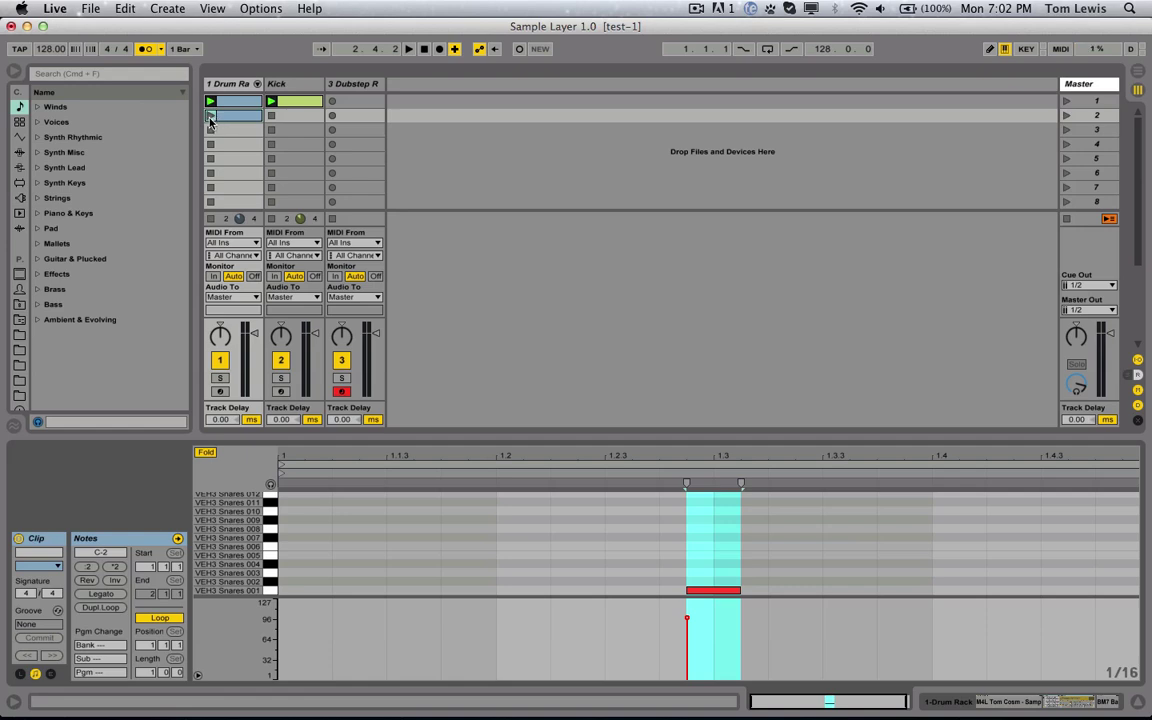
left_click(210, 116)
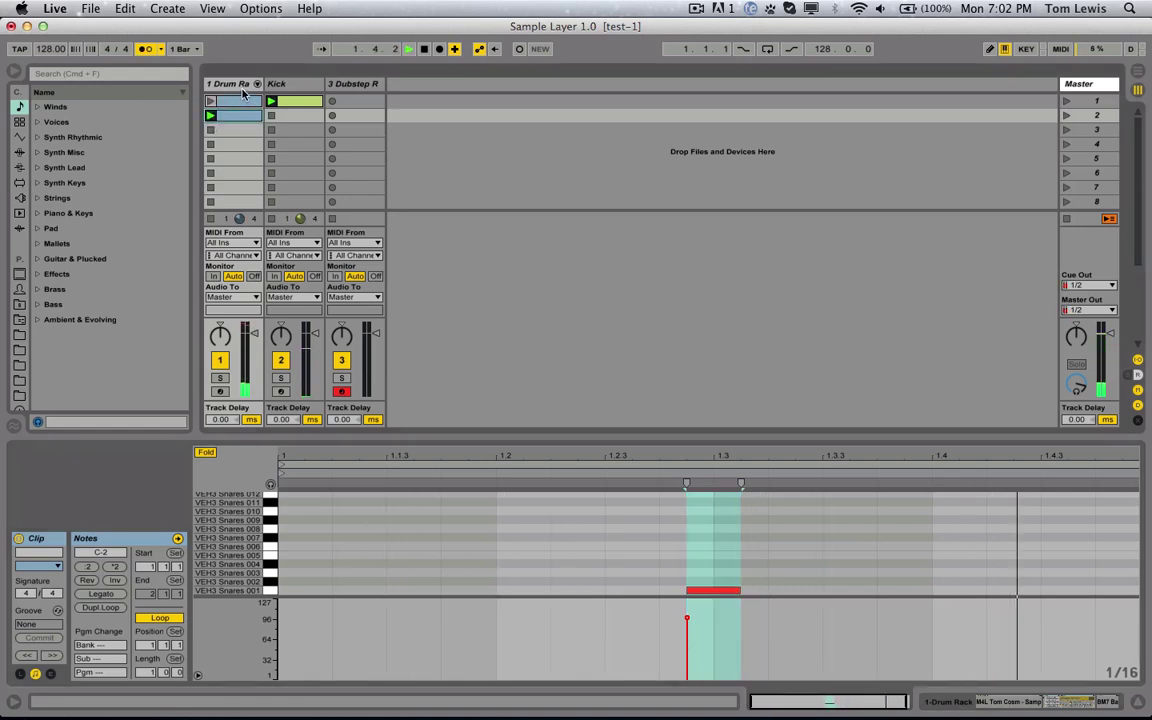
left_click(241, 86)
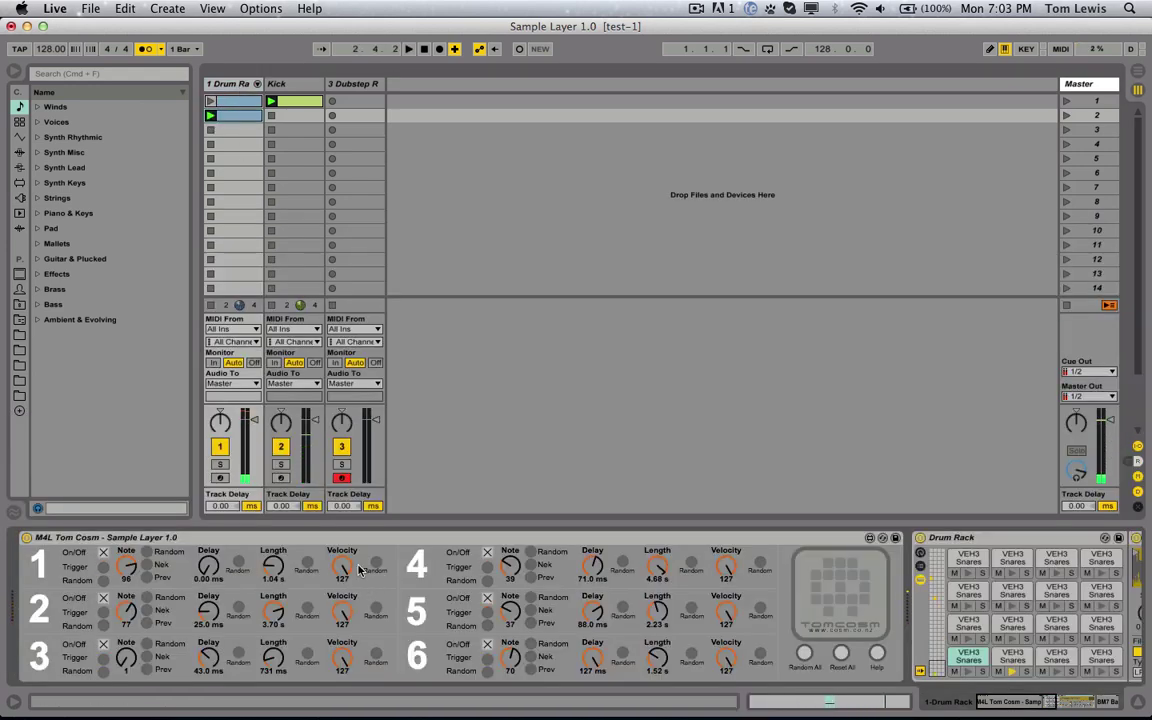
Set velocities of layers 1–5 to 25, 30, 50, 54 and 76, and delays of layers 4–6 to 53, 62 and 75 ms.
left_click_drag(360, 568, 360, 588)
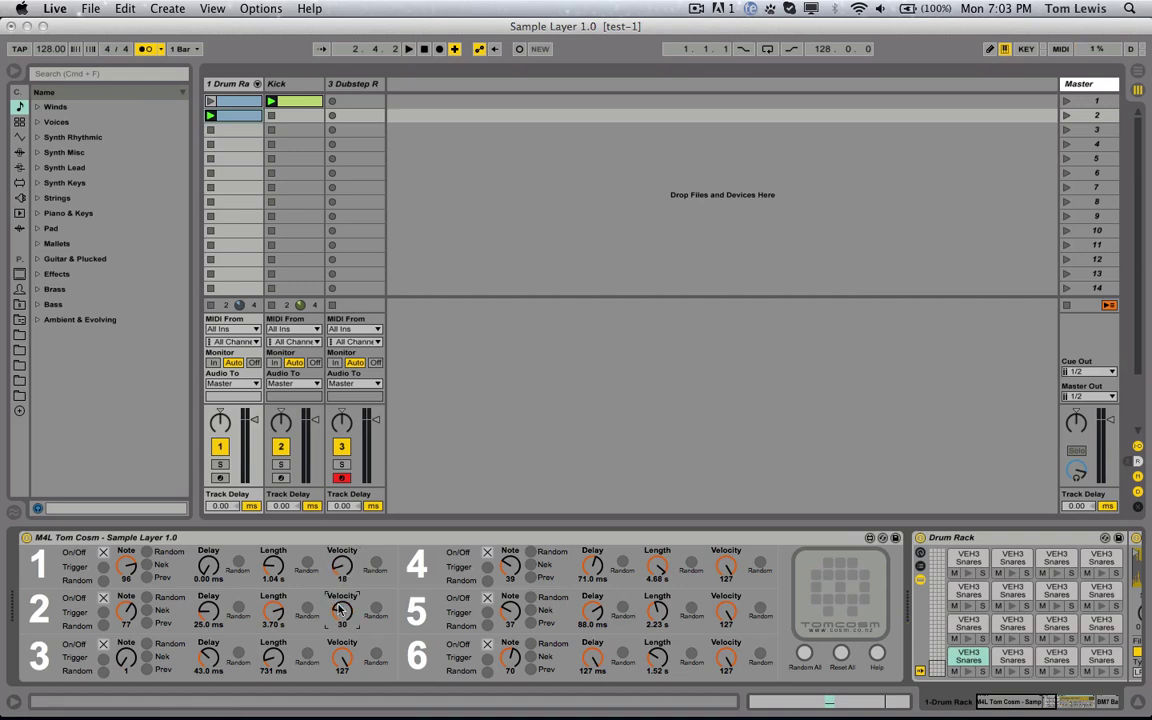
left_click_drag(348, 671, 348, 700)
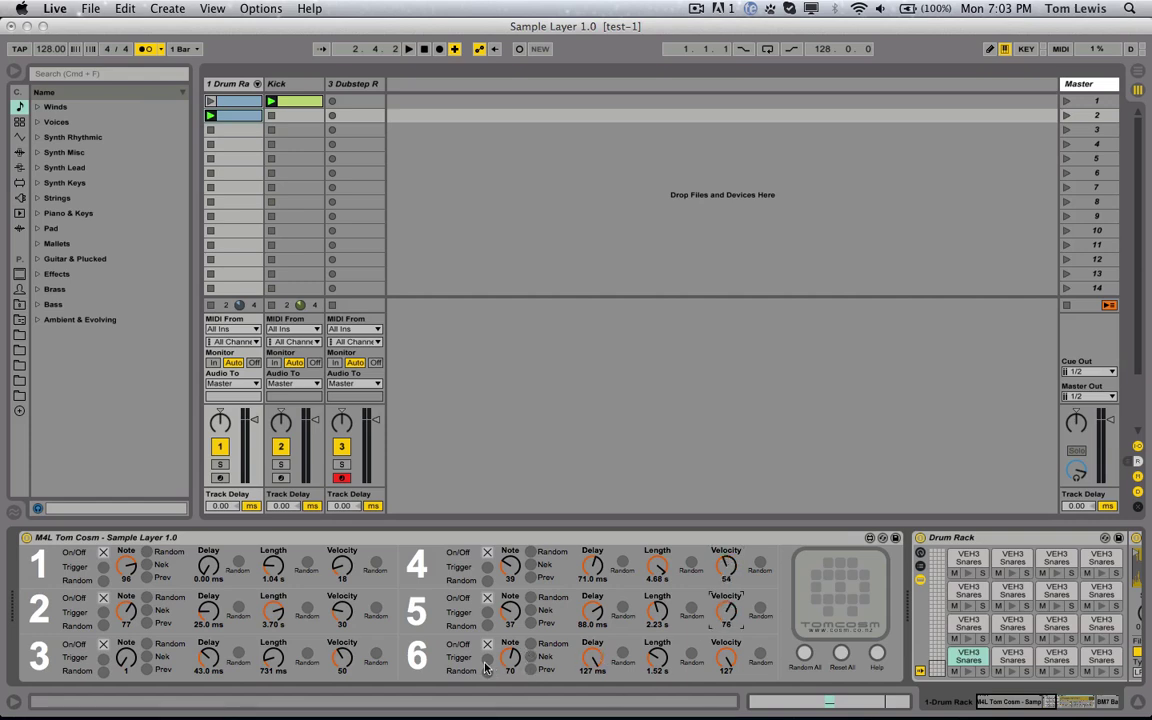
key("space")
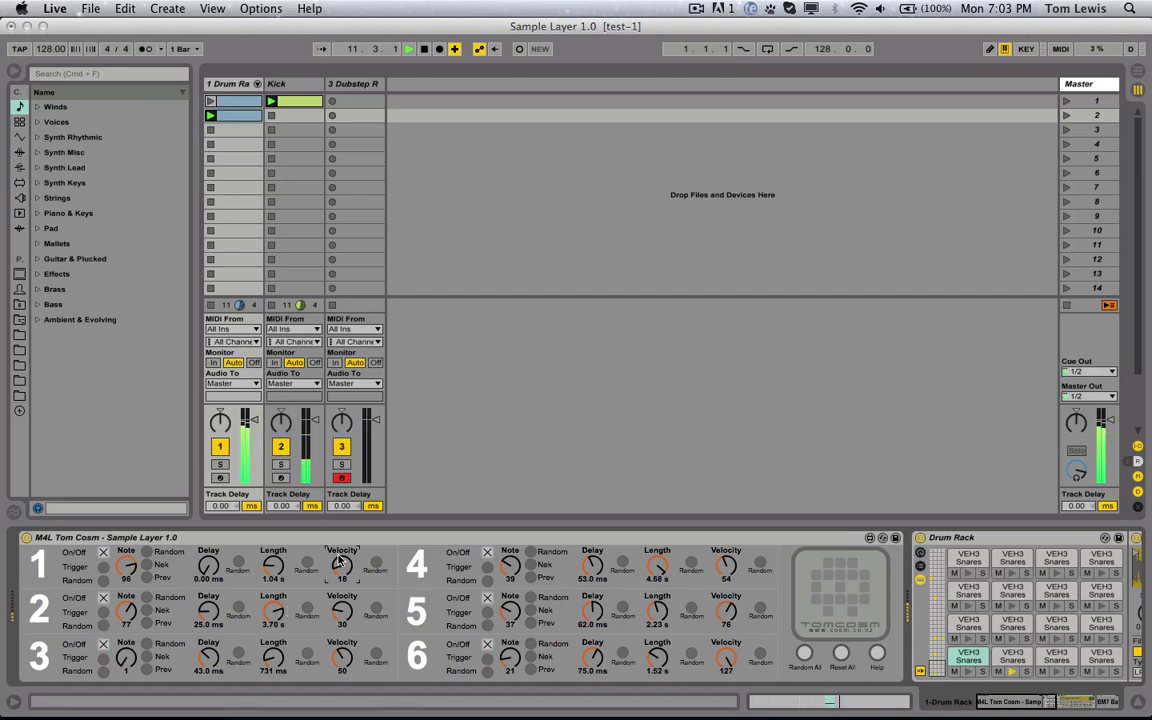
left_click_drag(342, 567, 342, 562)
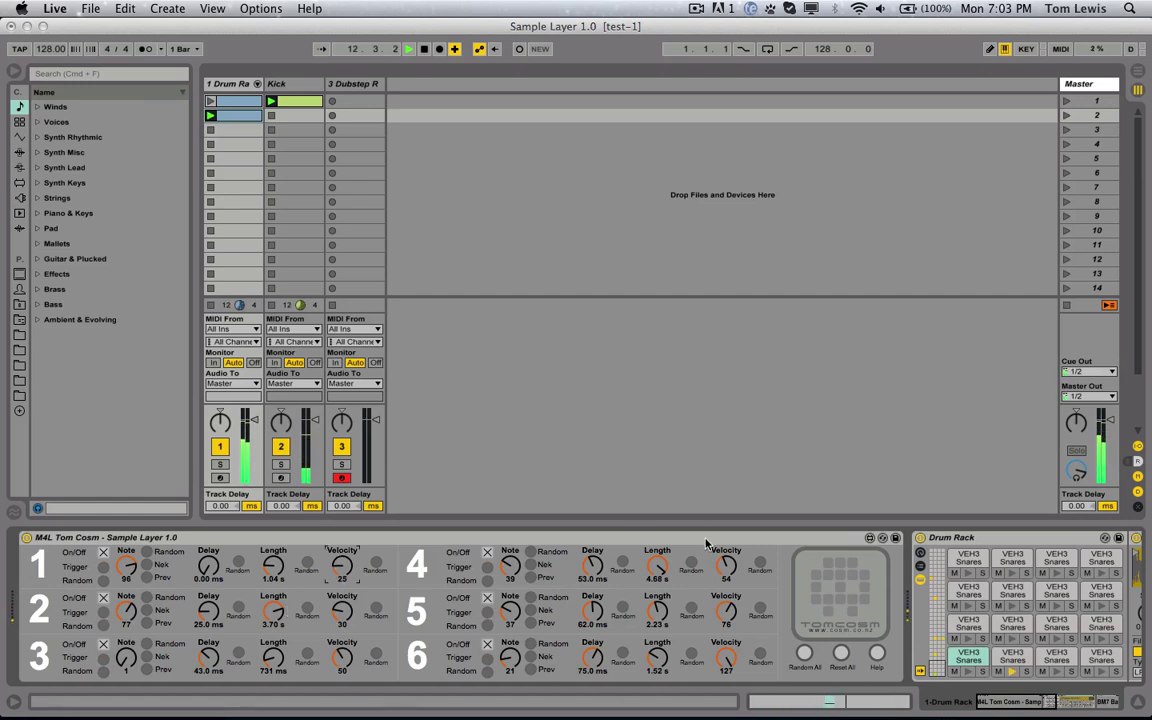
Randomize the note of each of the six layers in turn while the clips play.
left_click(146, 553)
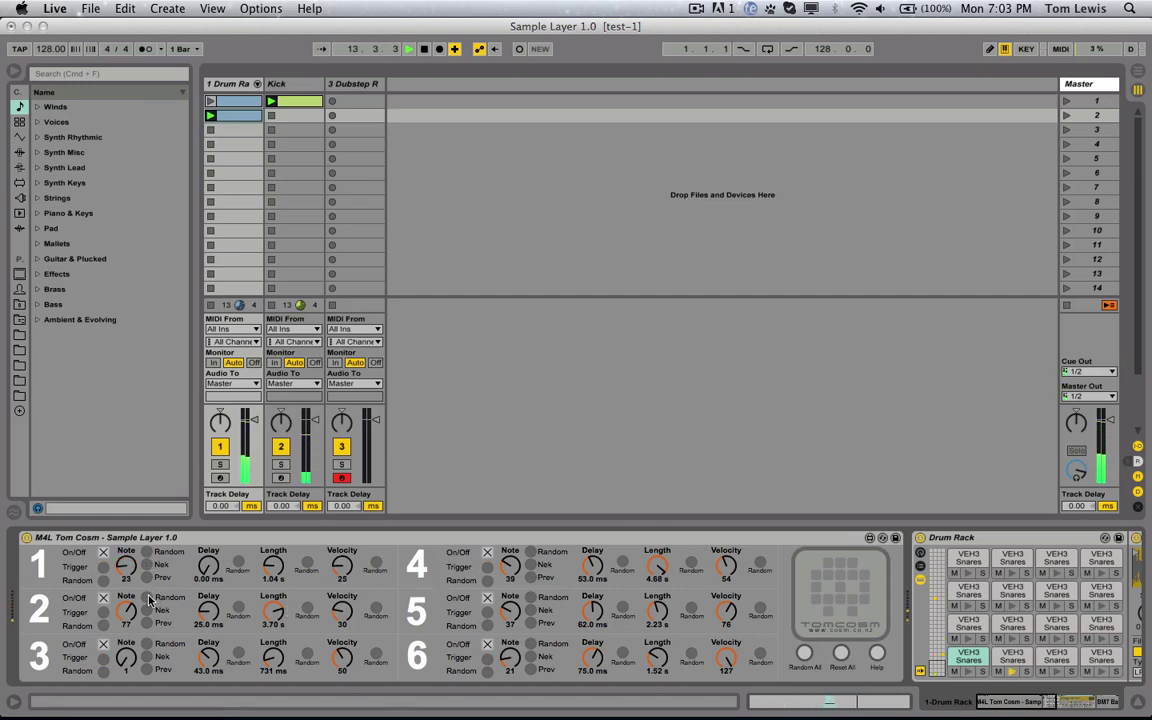
left_click(147, 600)
left_click(149, 654)
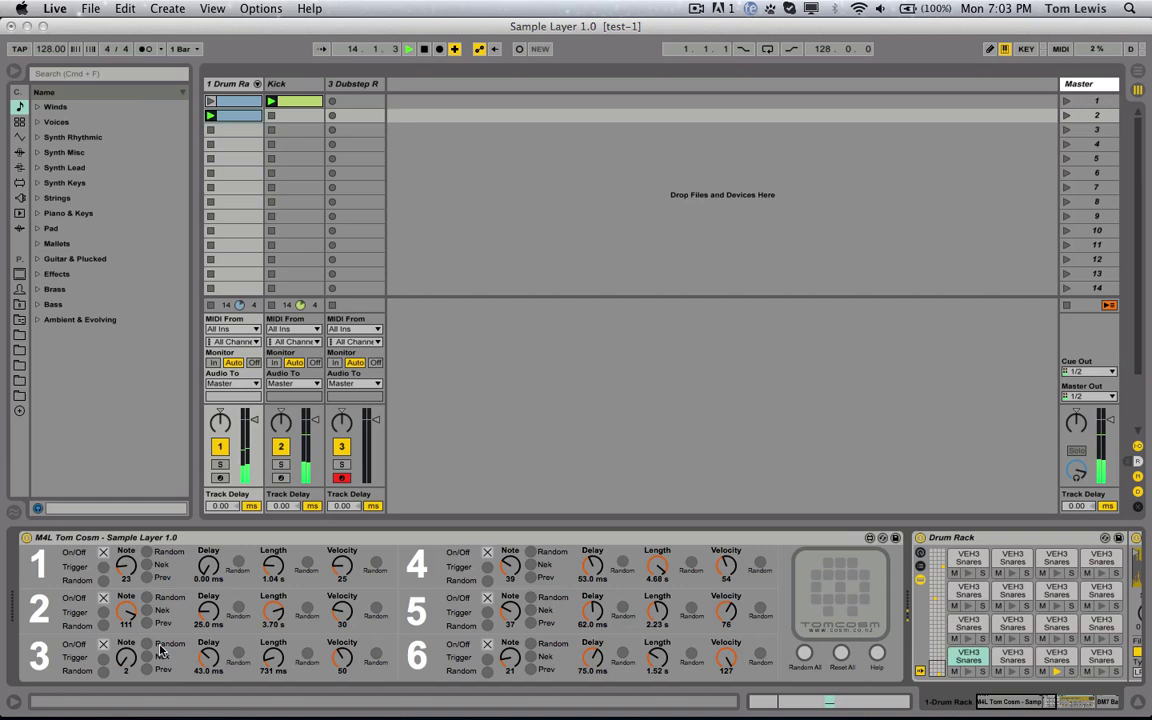
left_click(534, 552)
left_click(533, 599)
left_click(529, 643)
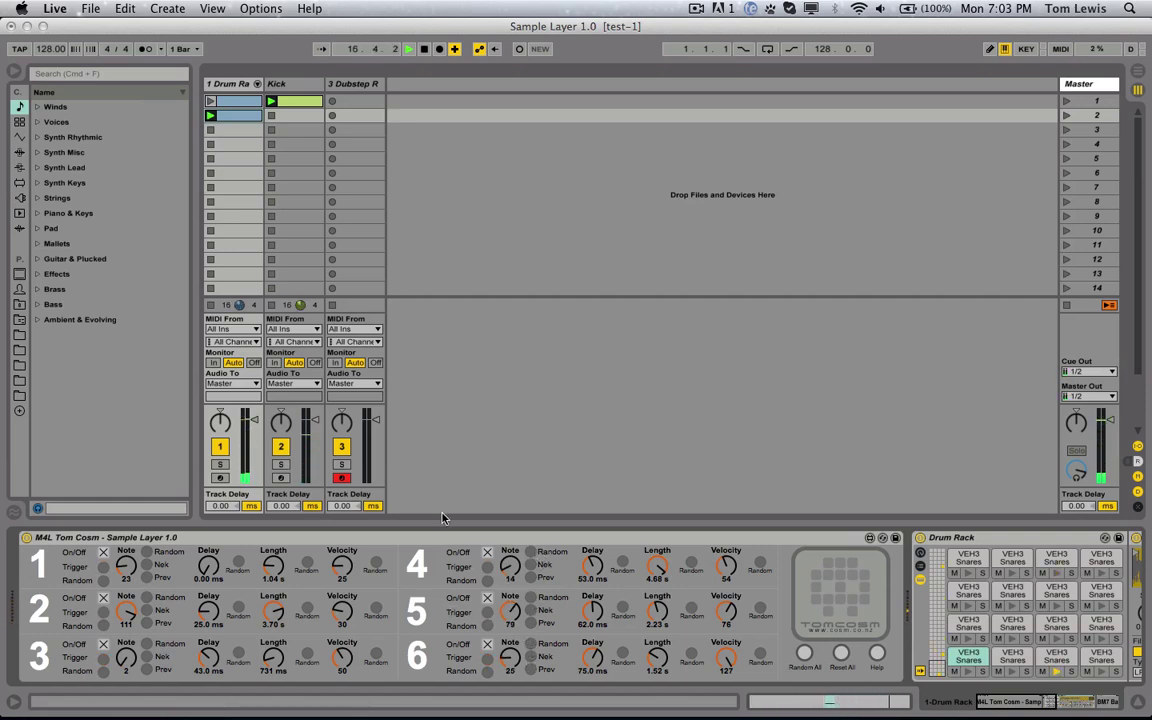
Review the Drum Rack, its snare sample and the BM7 Bath House reverb, and return to Sample Layer.
scroll(980, 558, "right", 4)
scroll(990, 562, "right", 12)
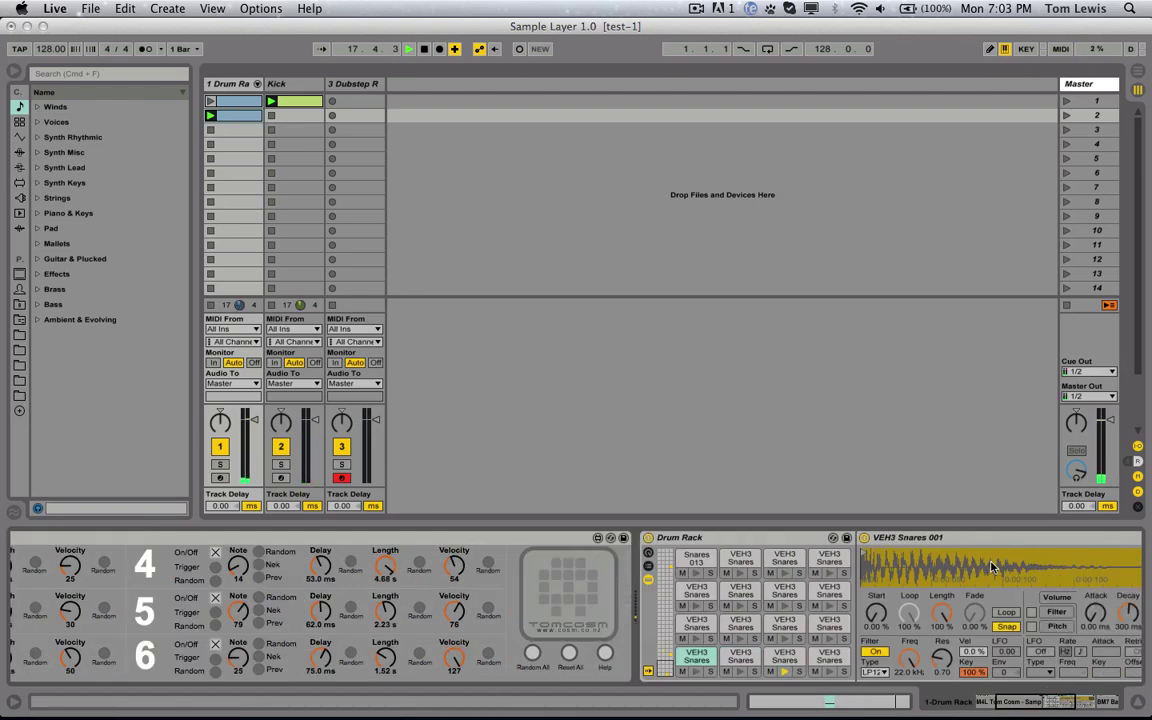
left_click(830, 539)
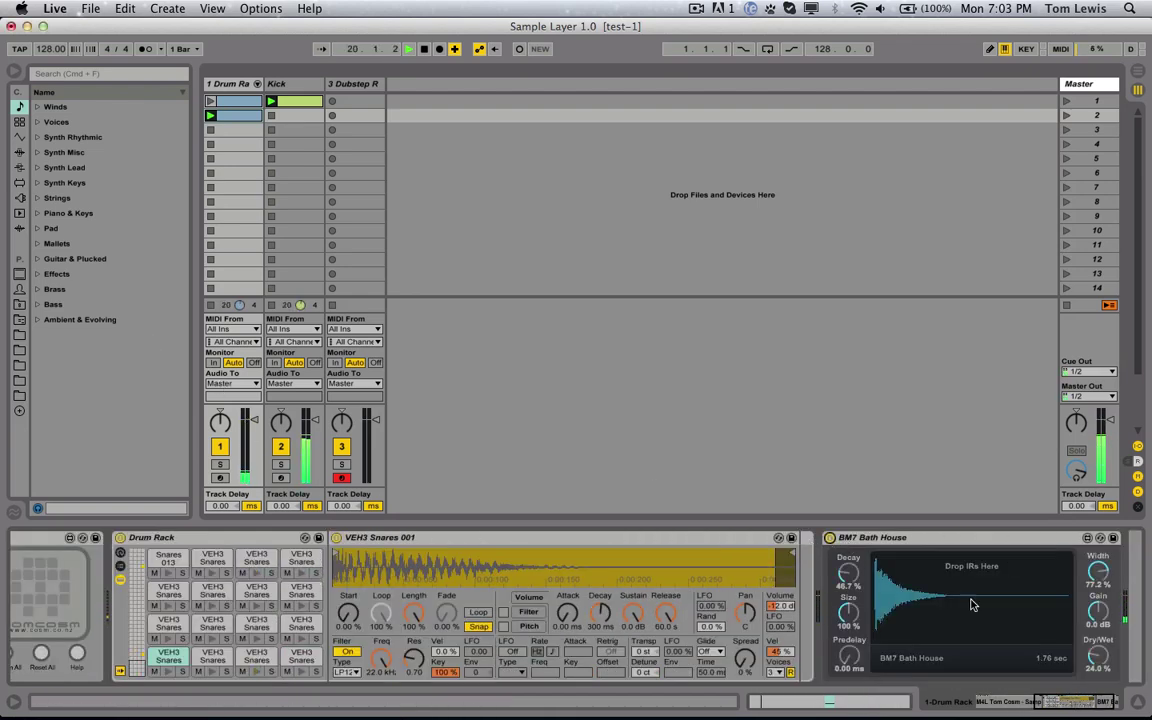
scroll(572, 597, "left", 12)
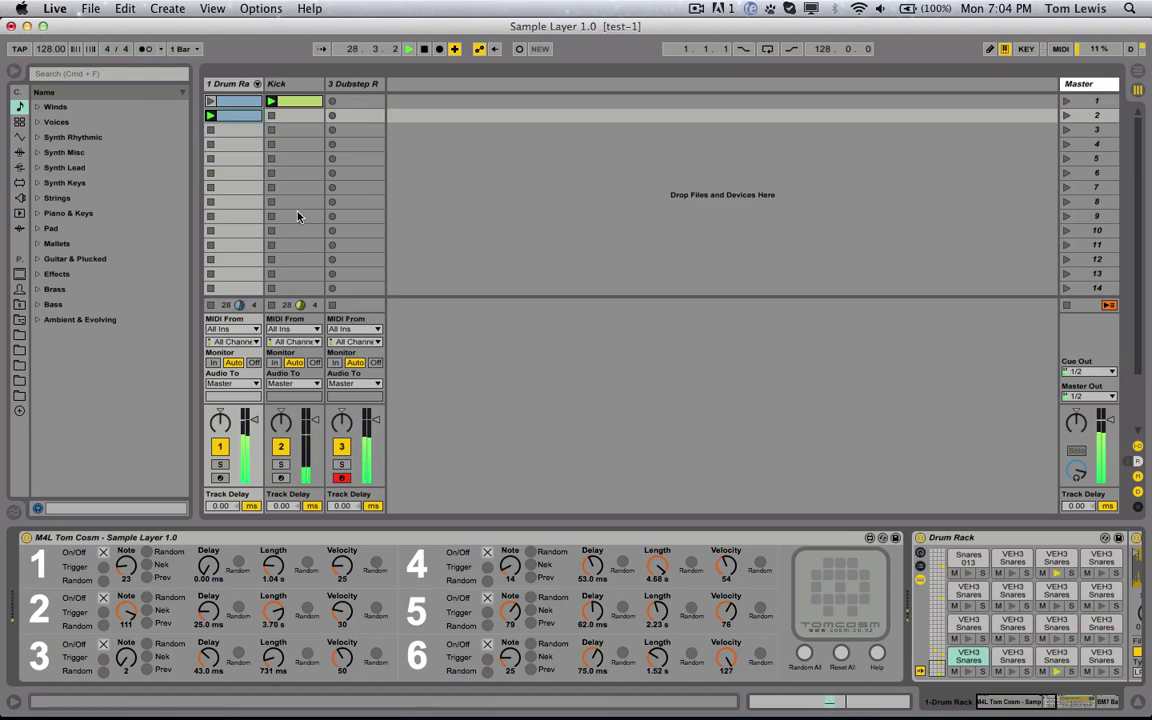
Record a two-bar MIDI clip with one held G0 note in the Dubstep track's first slot and open it.
left_click(332, 101)
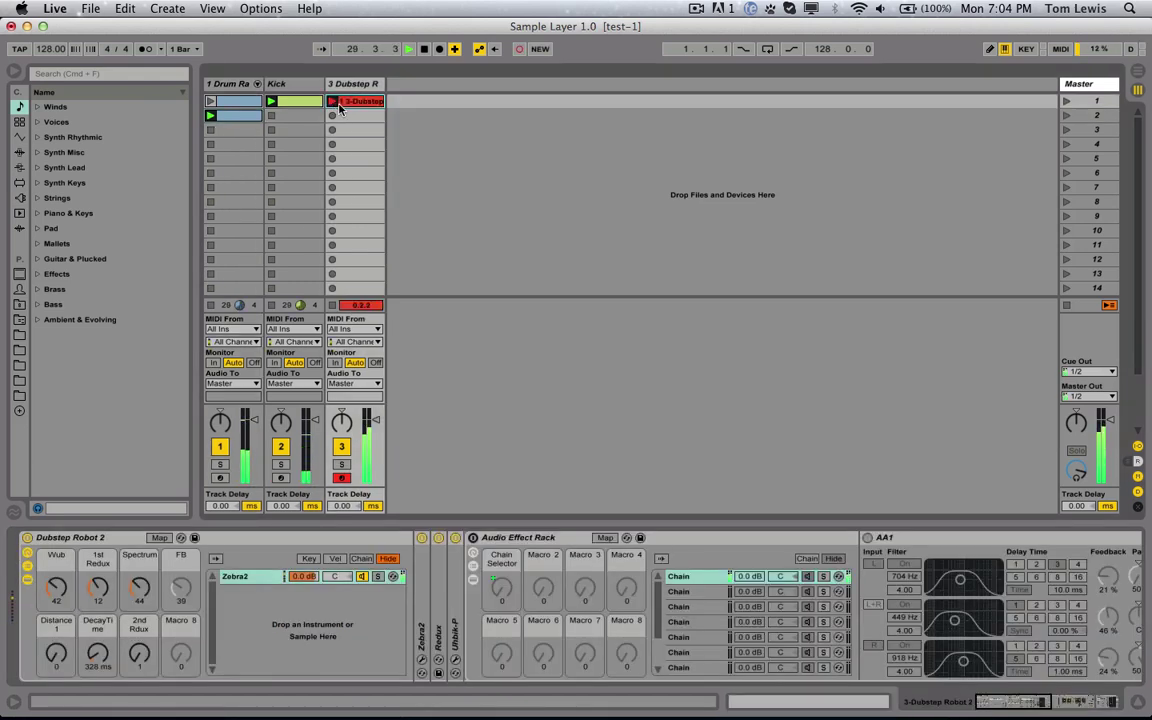
left_click(332, 102)
double_click(346, 101)
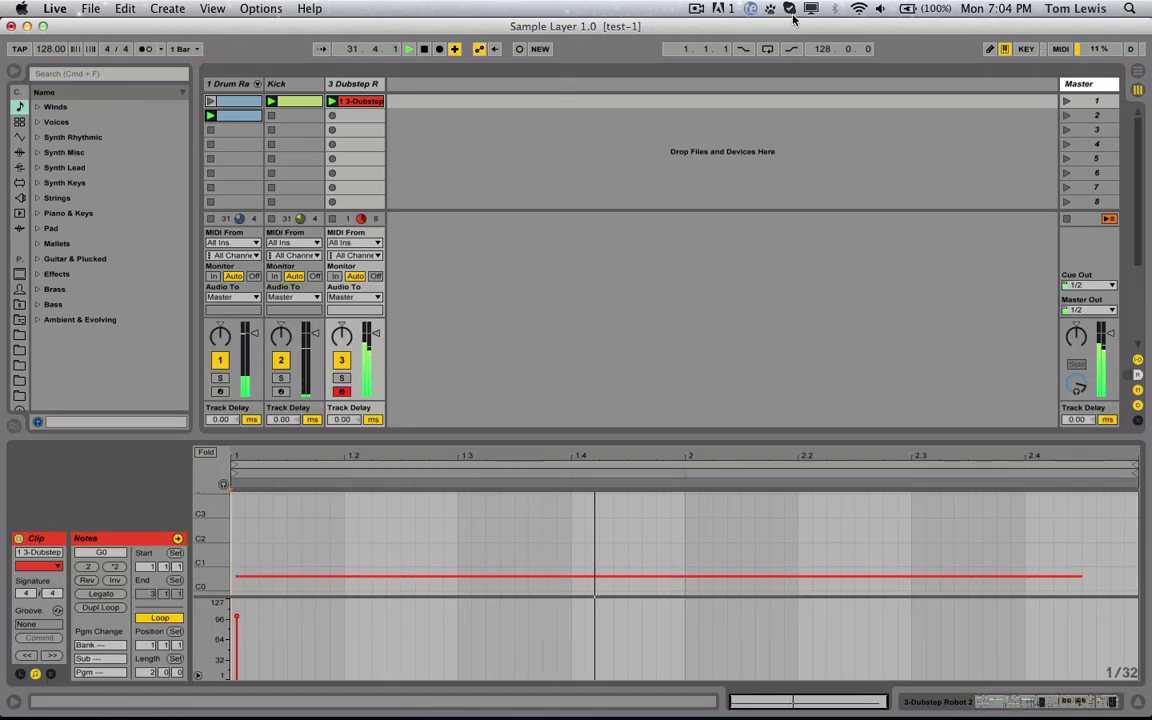
Overdub movements of the Wub and 1st Redux macros of Dubstep Robot 2 into the looping clip.
left_click(518, 49)
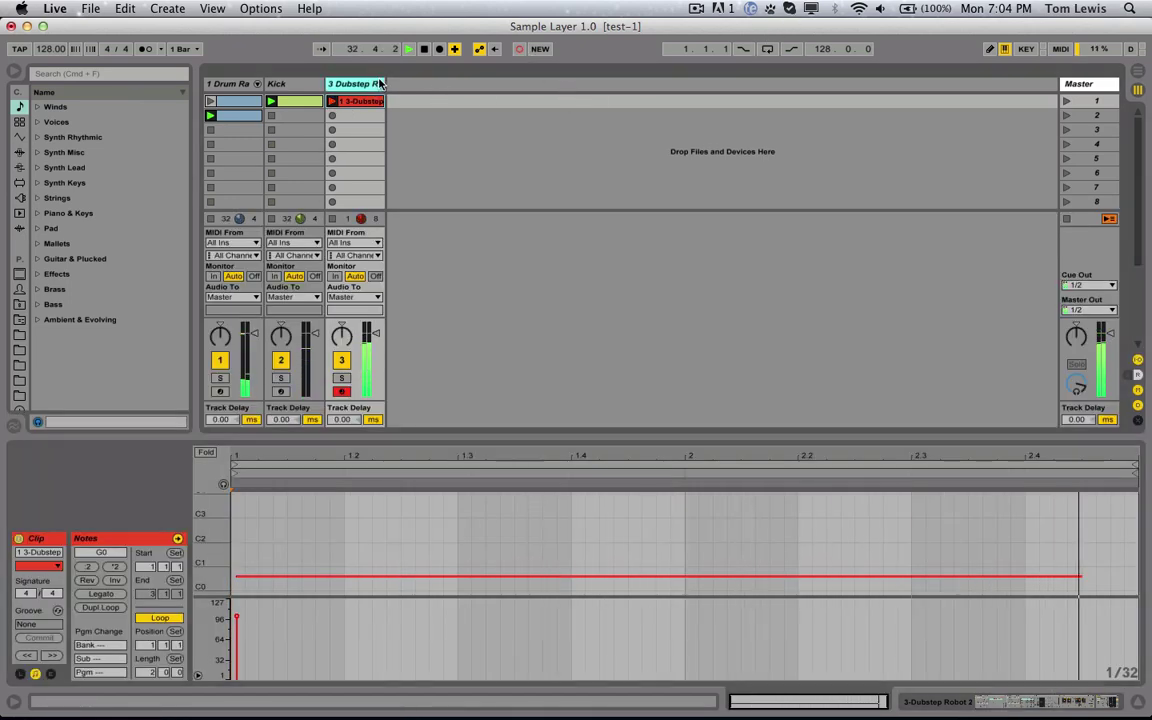
left_click(518, 49)
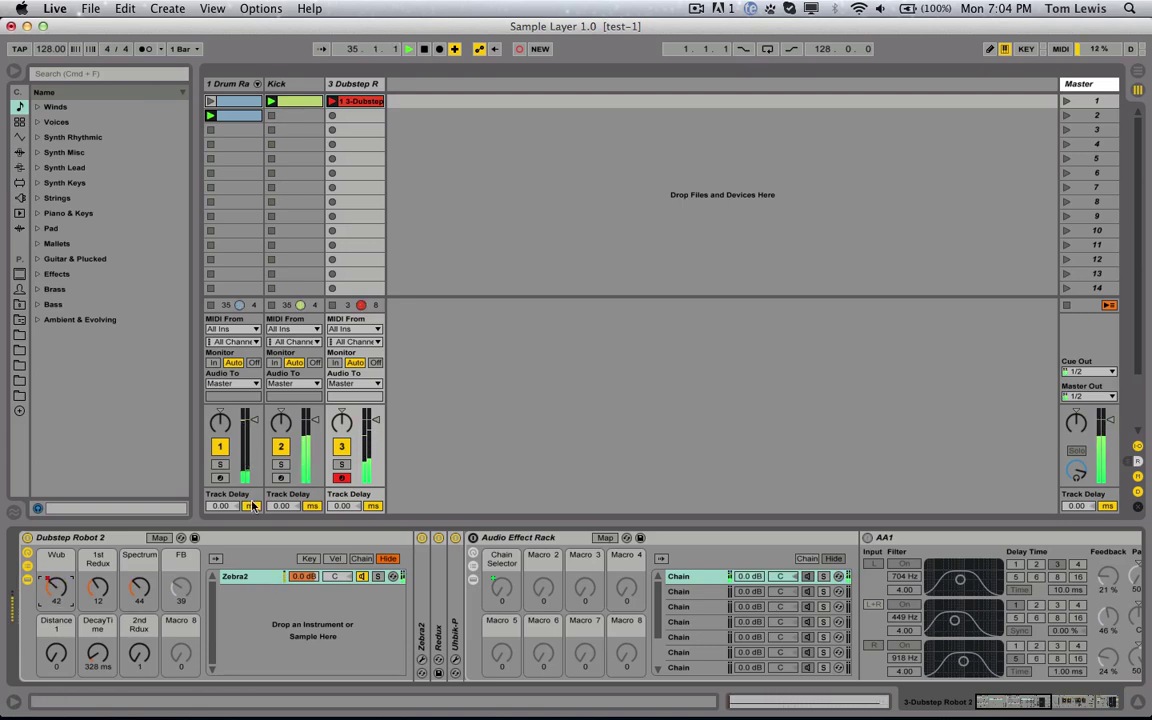
left_click_drag(105, 593, 140, 508)
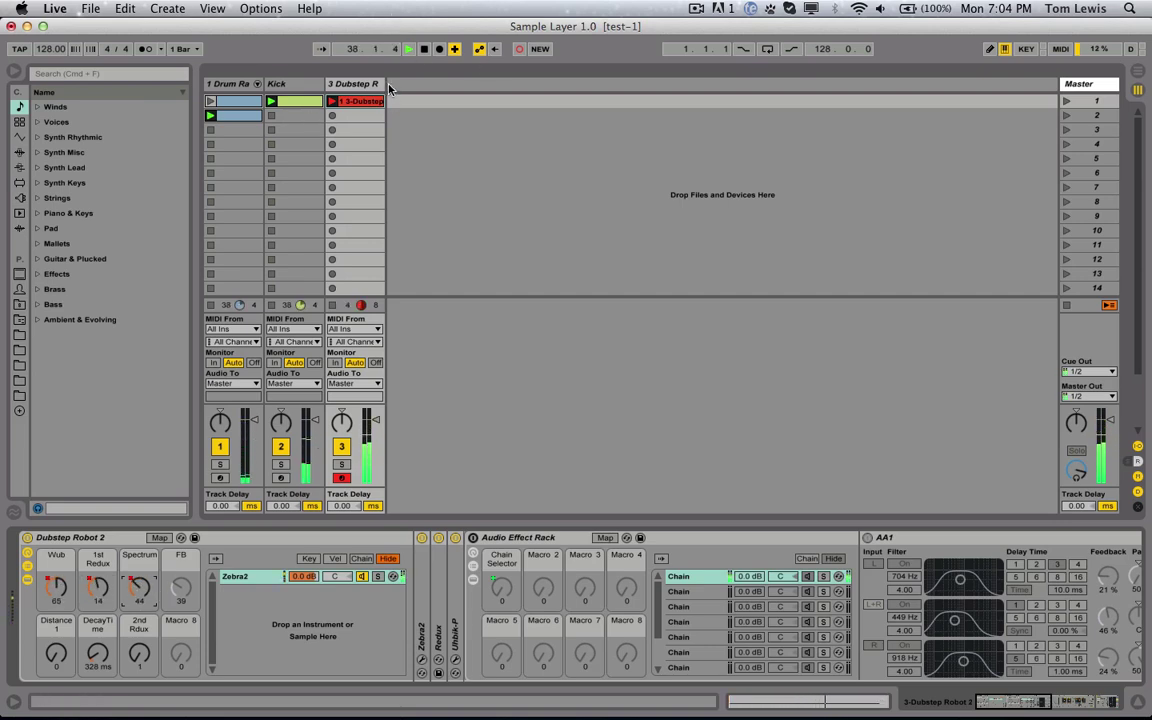
Lower the system volume and stop playback.
key("XF86AudioLowerVolume")
key("XF86AudioLowerVolume")
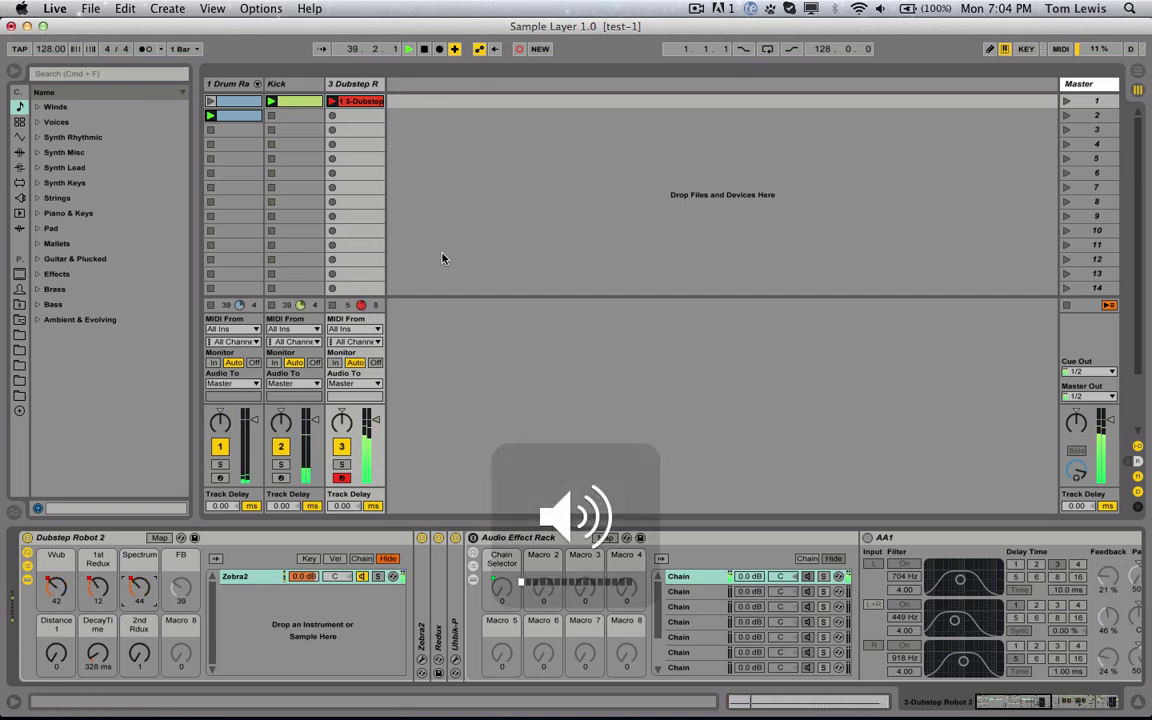
left_click(441, 286)
key("space")
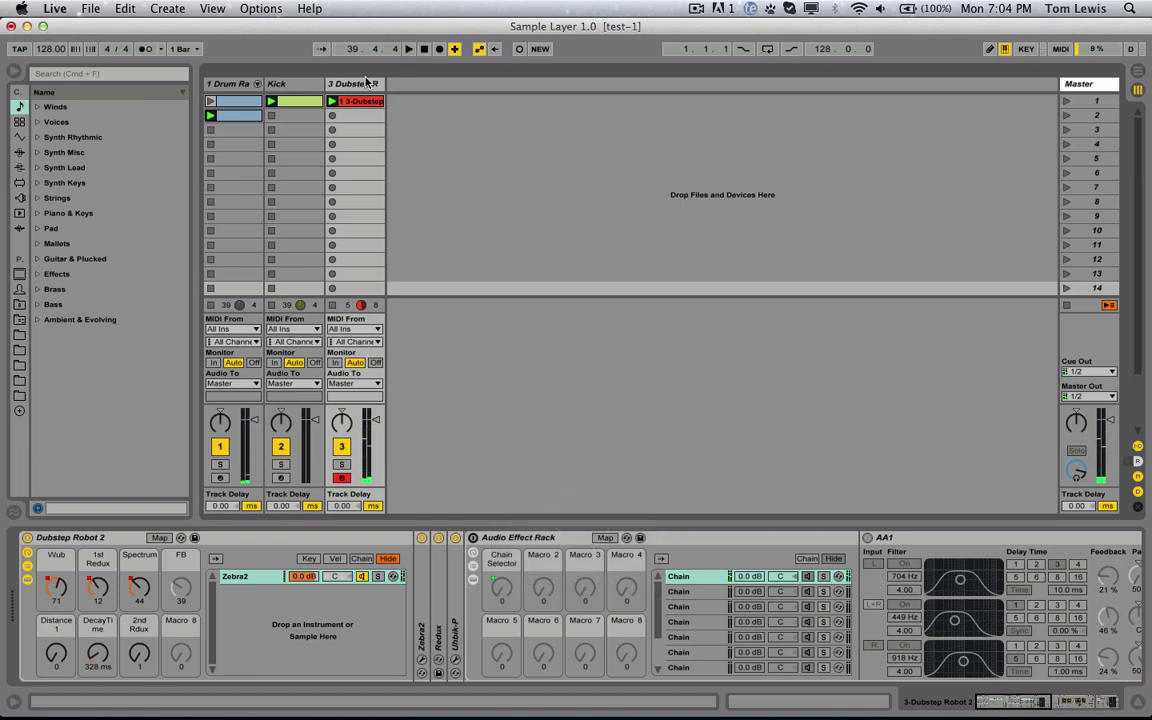
Show the Drum Rack track's devices and select the Sample Layer device.
left_click(238, 83)
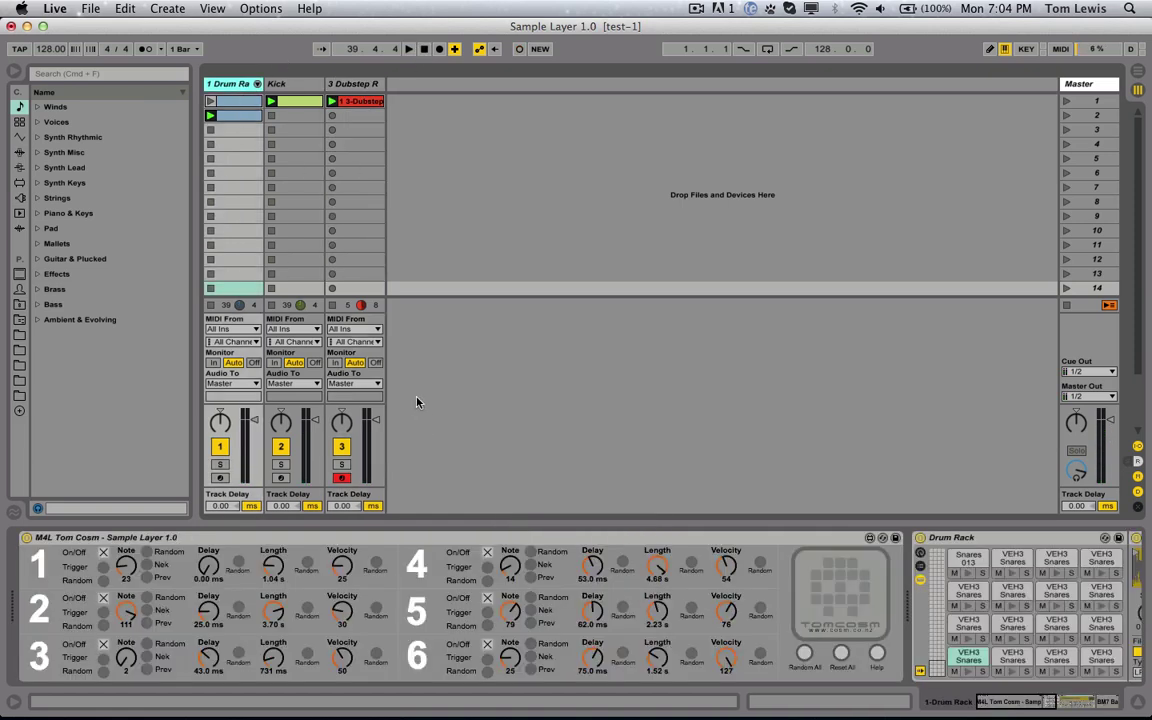
left_click(410, 543)
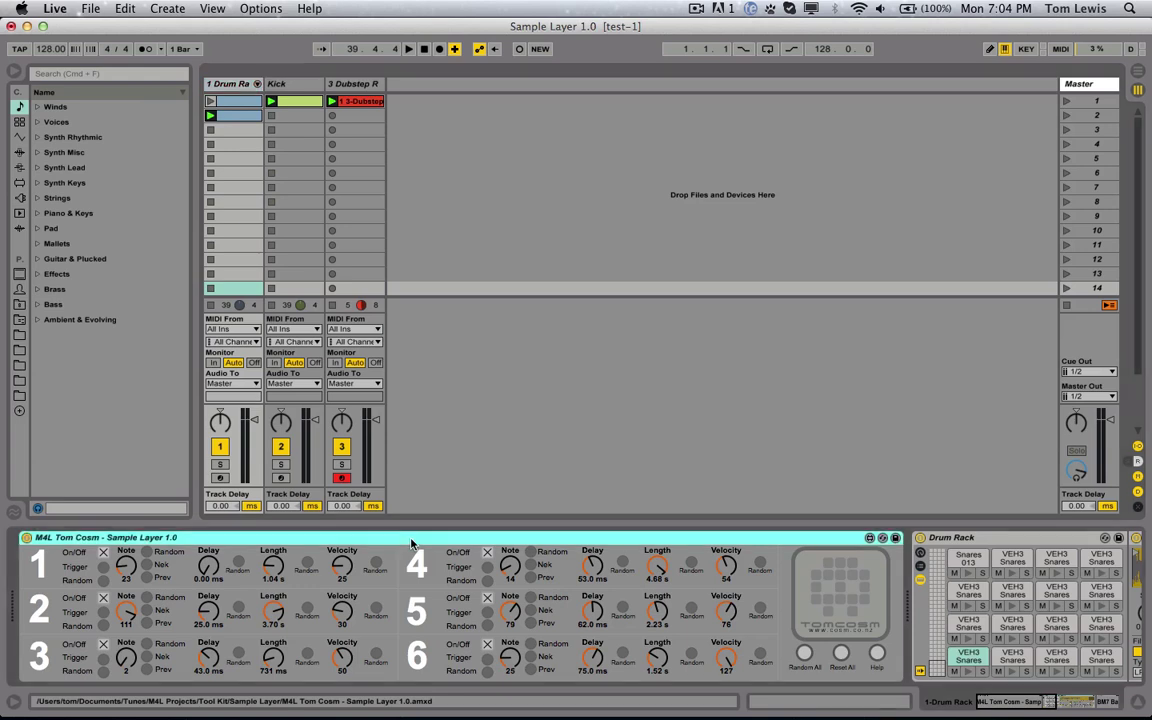